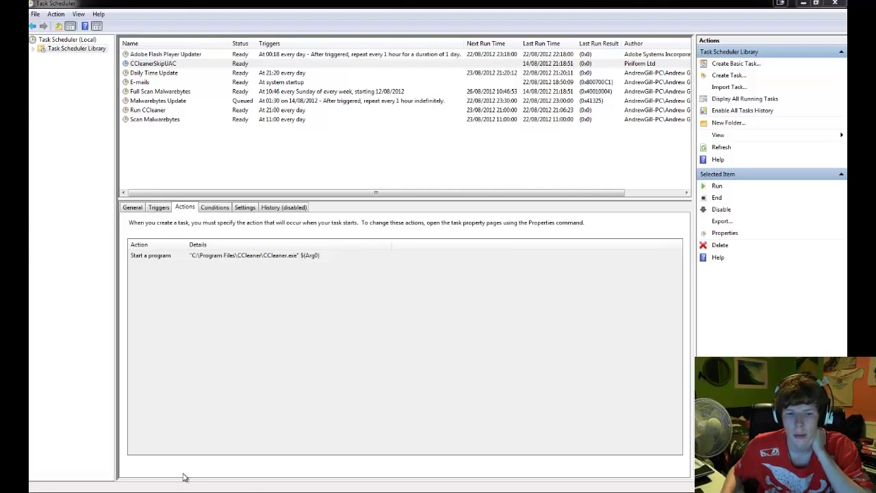
Switch from Task Scheduler to Chrome, where the YouTube channel page is open
click(219, 486)
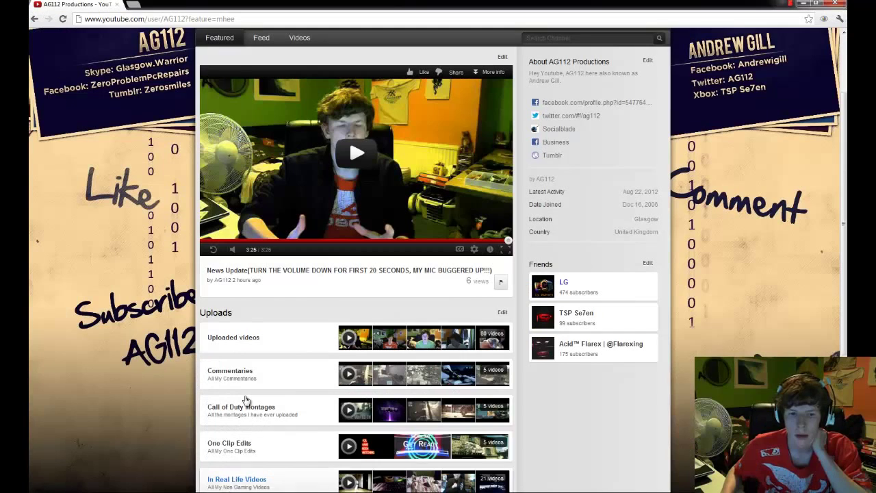
Search Google for ccleaner and reach Piriform's CCleaner download page through the Piriform.com link
click(136, 7)
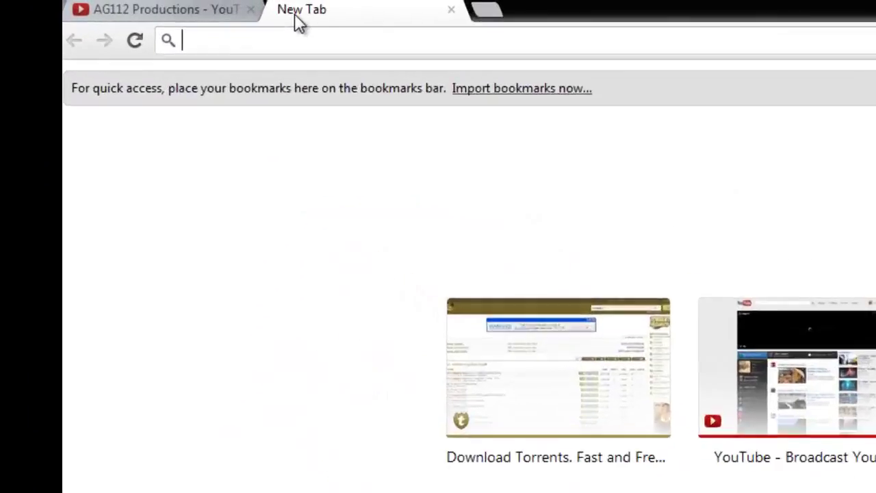
text(ccleaner)
key(Return)
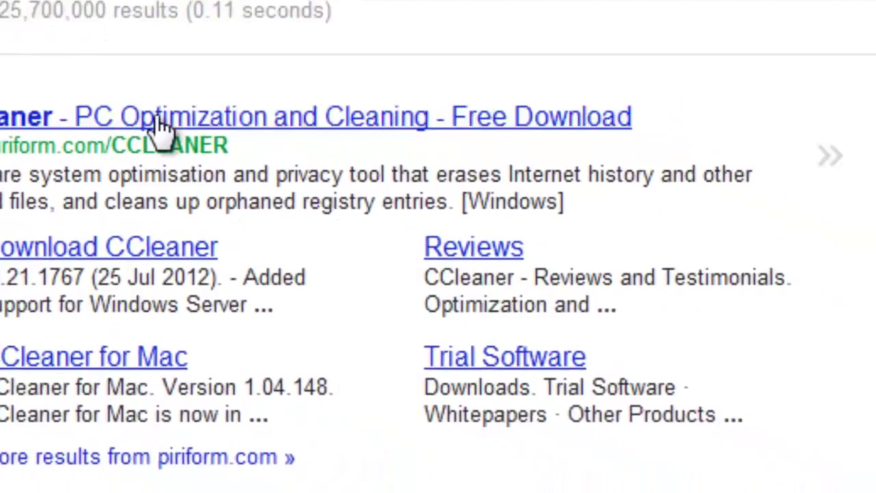
click(233, 156)
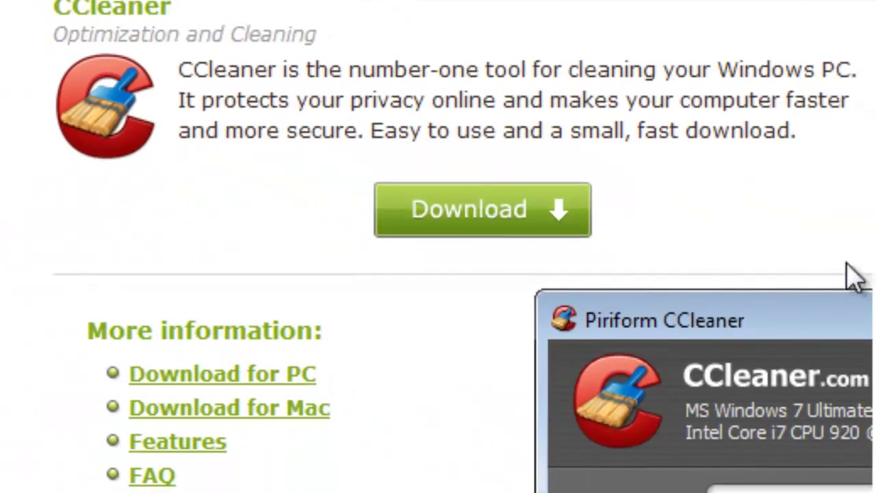
click(525, 240)
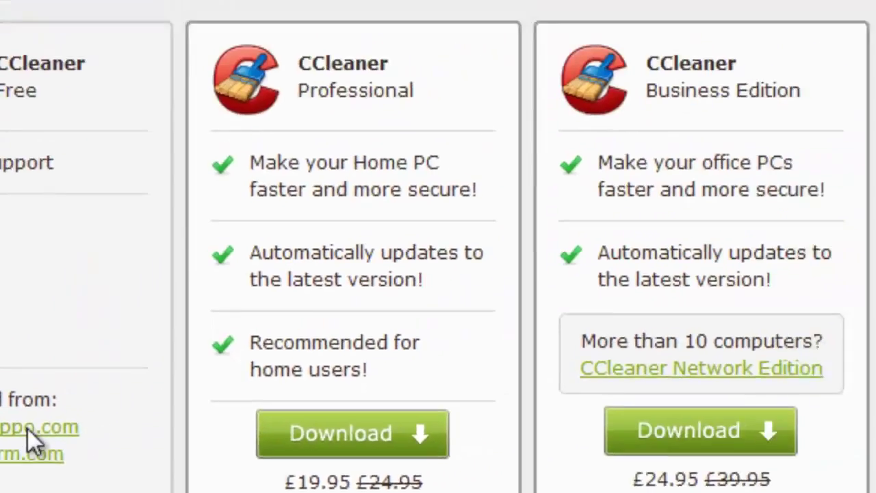
click(226, 368)
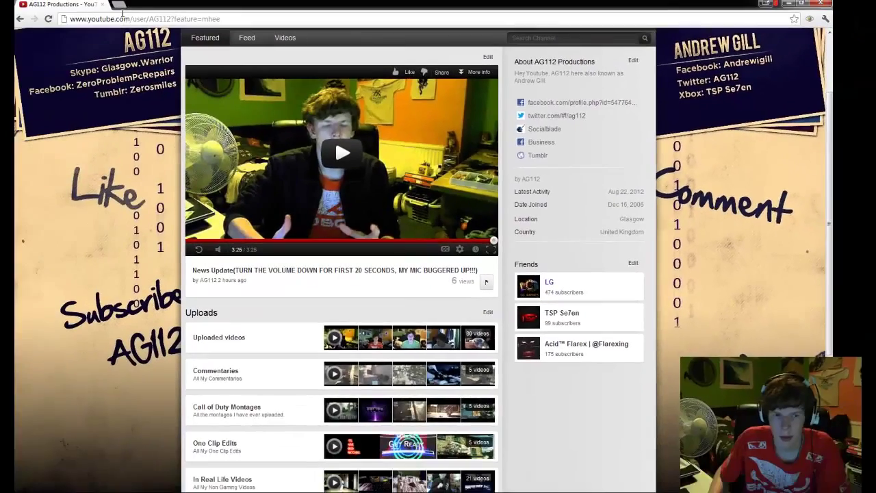
Start downloading Malwarebytes Anti-Malware 1.62.0.1300 from the malwarebytes.org free download page
click(123, 18)
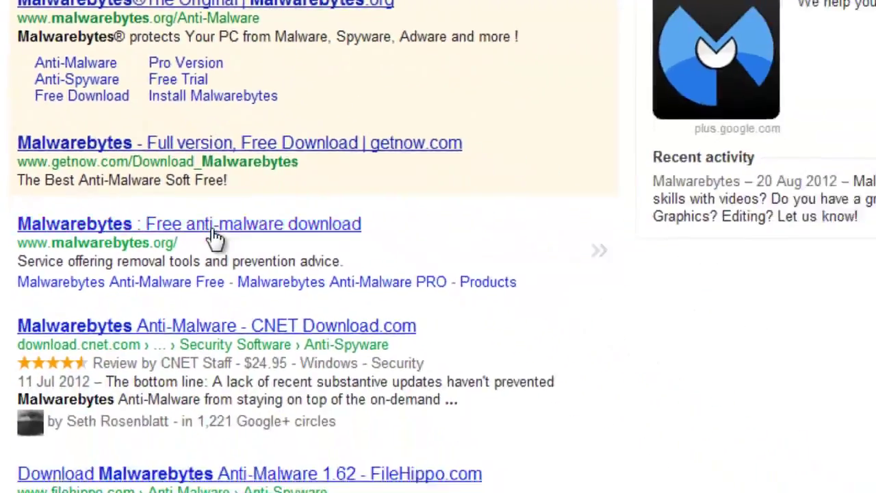
click(445, 404)
click(551, 179)
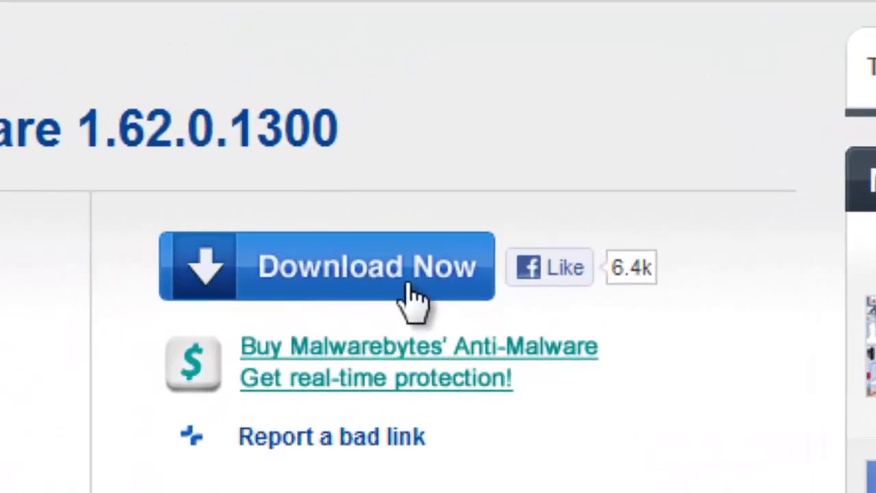
click(468, 103)
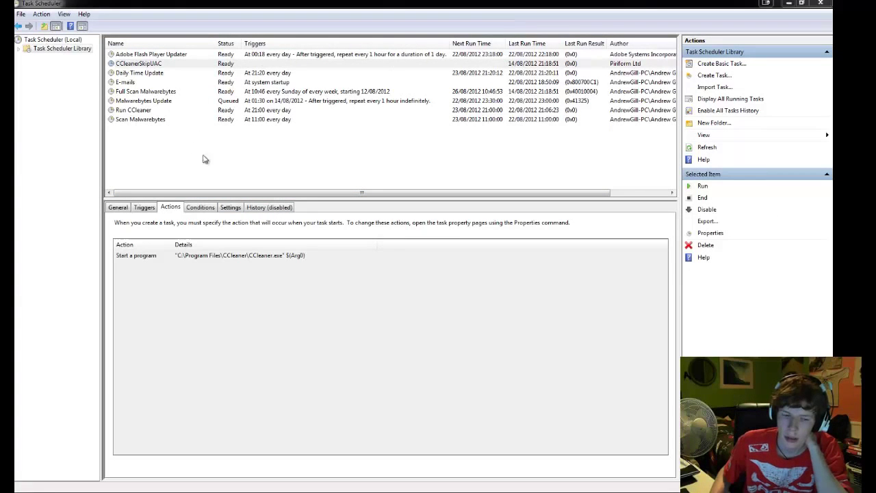
Close Task Scheduler and relaunch it by searching 'task scheduler' in the Start menu
click(824, 6)
key(super)
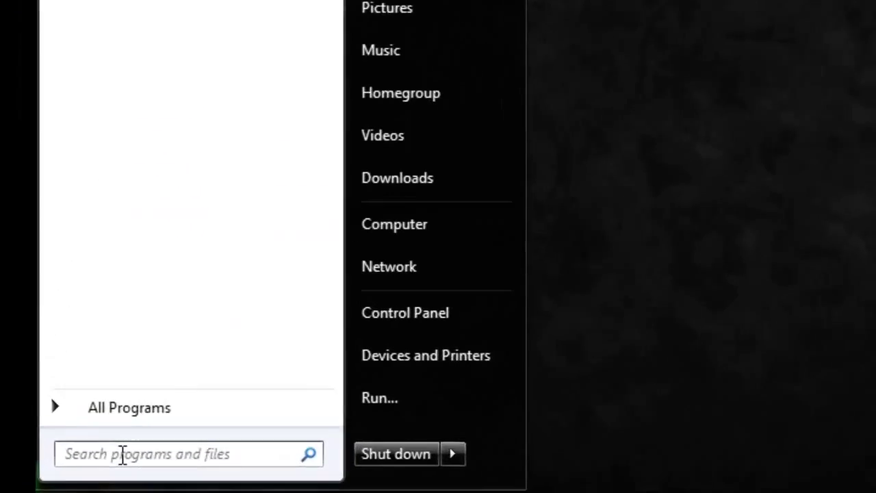
text(task)
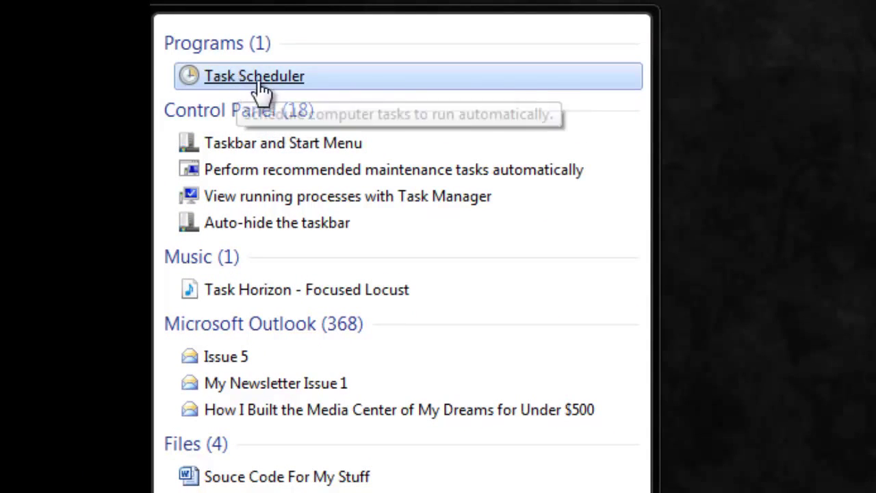
text(s)
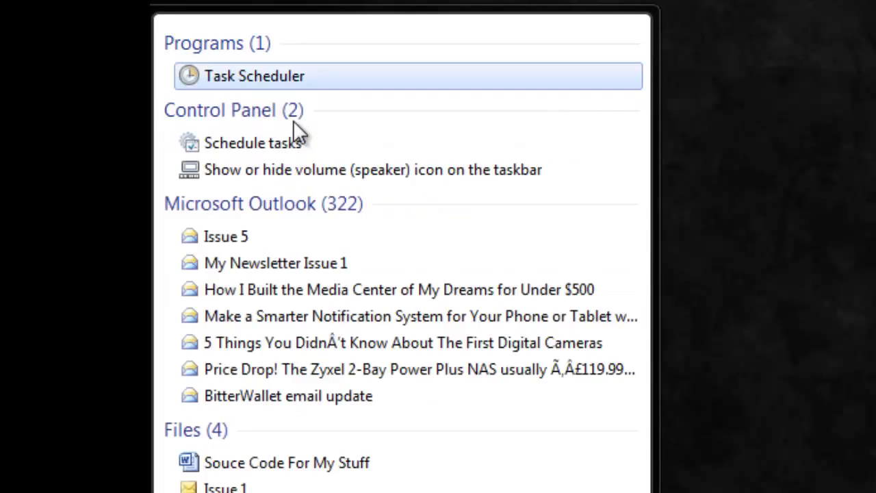
text(ch)
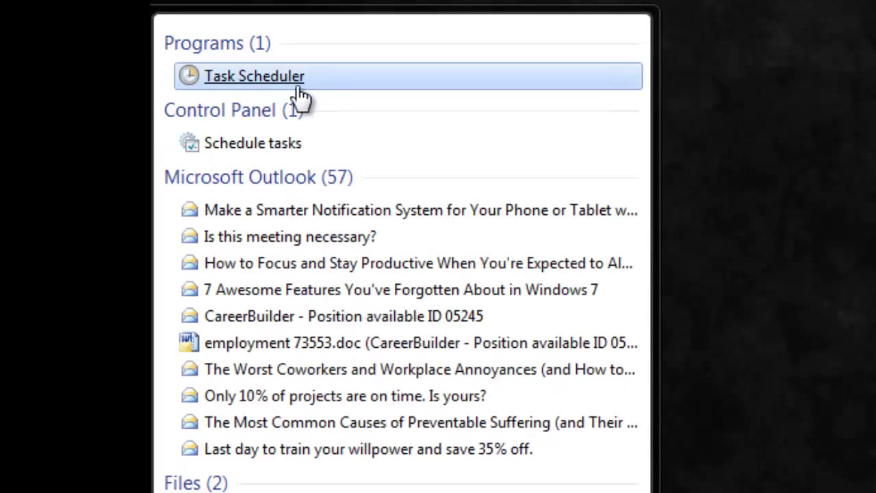
text(eduler)
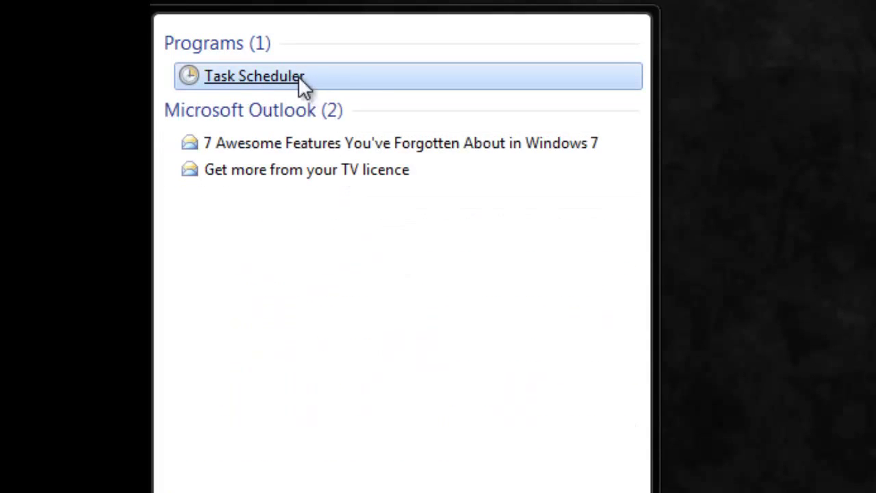
click(302, 80)
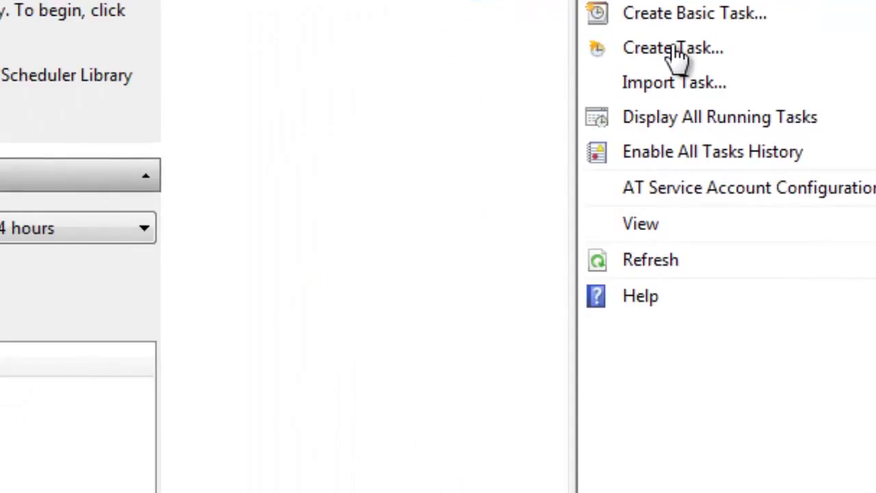
Create a new task named Update MalwareBytes with an empty description
click(322, 185)
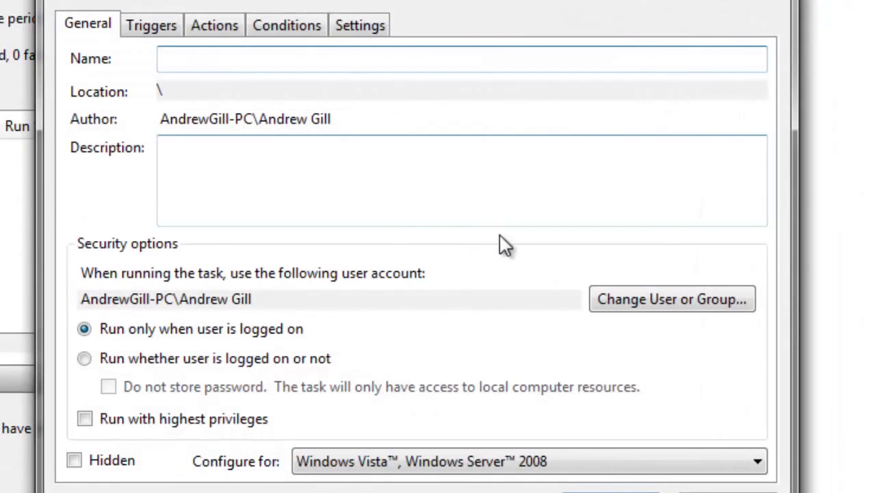
click(209, 65)
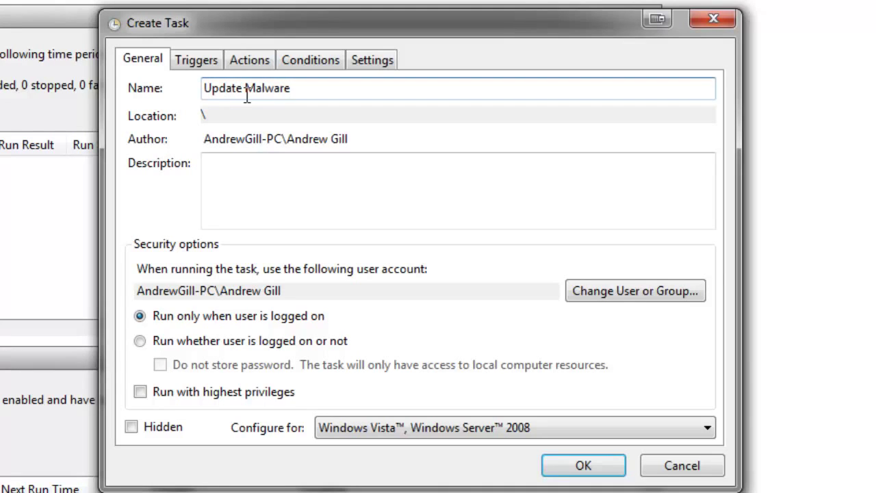
click(426, 200)
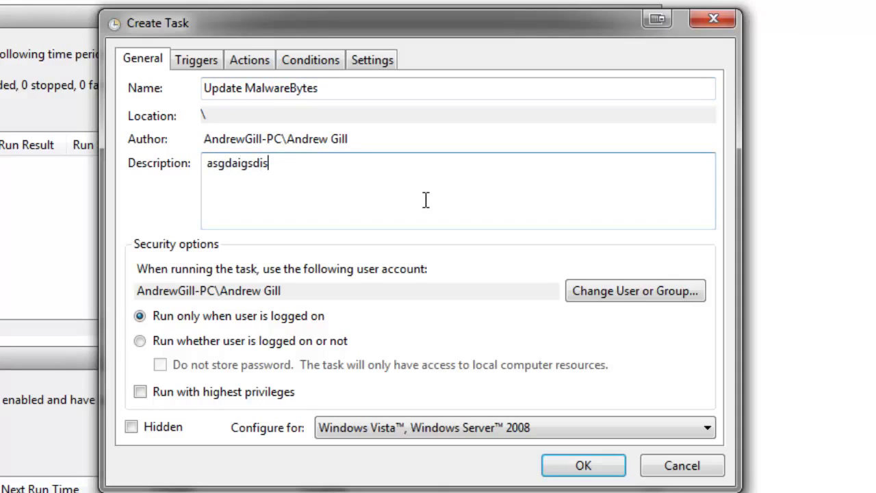
key(BackSpace)
key(BackSpace)
key(BackSpace)
key(BackSpace)
key(BackSpace)
key(BackSpace)
key(BackSpace)
key(BackSpace)
key(BackSpace)
key(BackSpace)
key(BackSpace)
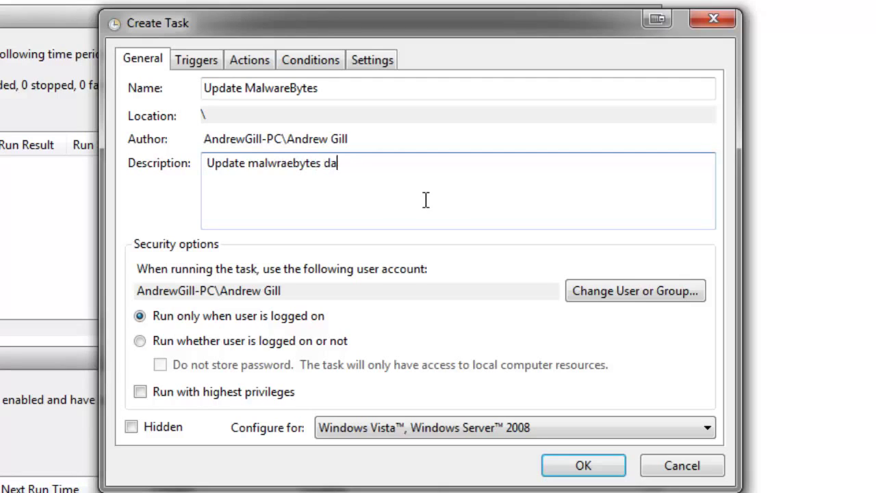
key(BackSpace)
key(BackSpace)
key(BackSpace)
key(BackSpace)
key(BackSpace)
key(BackSpace)
key(BackSpace)
key(BackSpace)
key(BackSpace)
key(BackSpace)
key(BackSpace)
key(BackSpace)
key(BackSpace)
key(BackSpace)
key(BackSpace)
key(BackSpace)
key(BackSpace)
key(BackSpace)
key(BackSpace)
key(BackSpace)
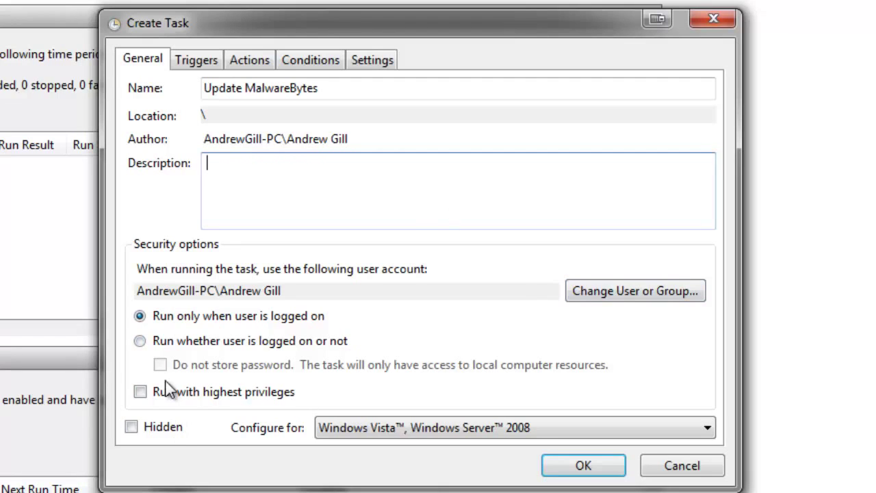
Make the task hidden, run with highest privileges, and configured for Windows 7
click(243, 395)
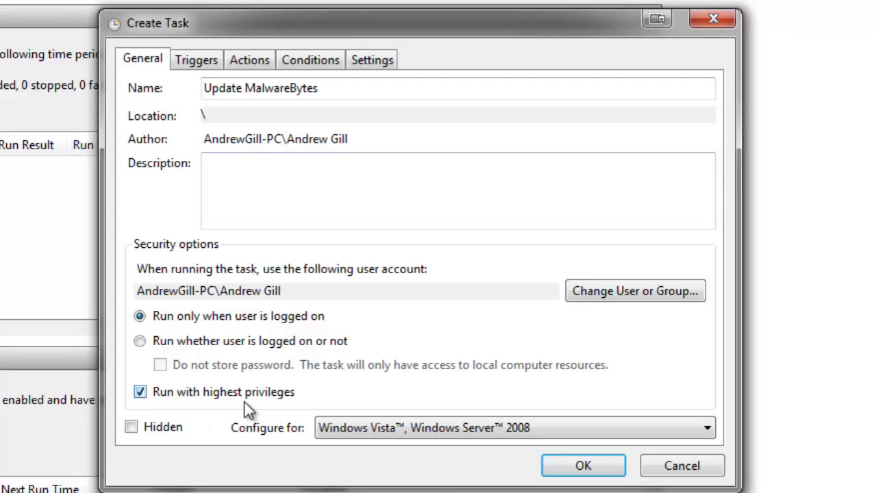
click(401, 427)
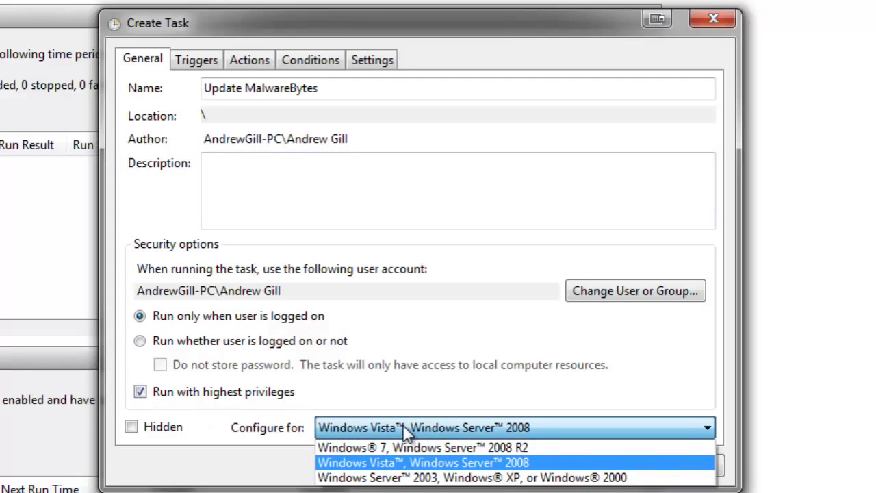
click(414, 444)
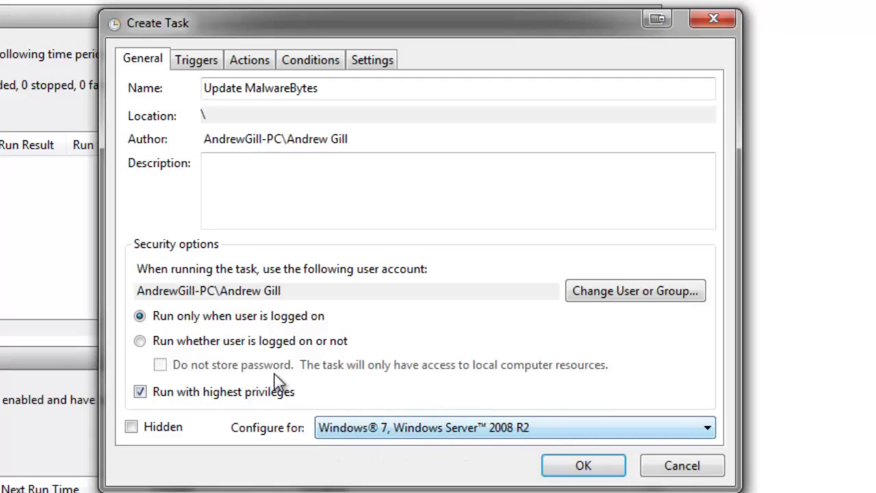
click(416, 427)
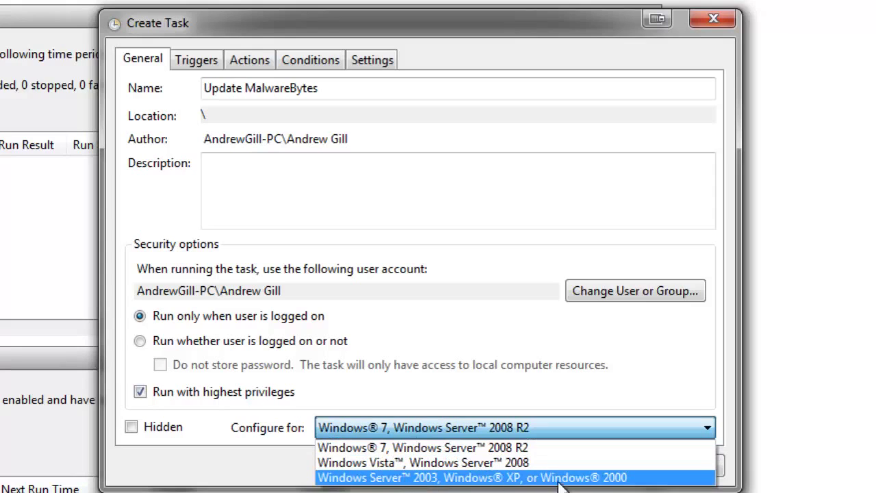
click(482, 446)
click(163, 428)
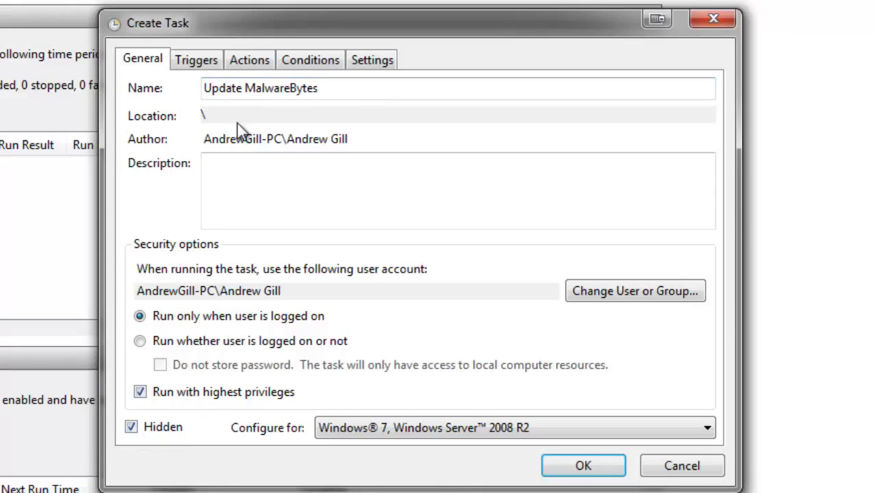
Add a one-time trigger at 23:20 on 22/08/2012 repeating every 1 hour indefinitely
click(198, 58)
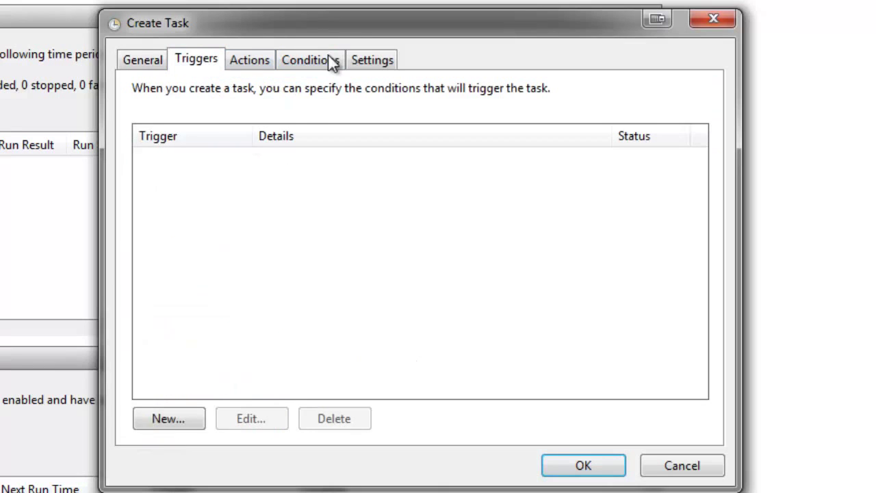
click(168, 419)
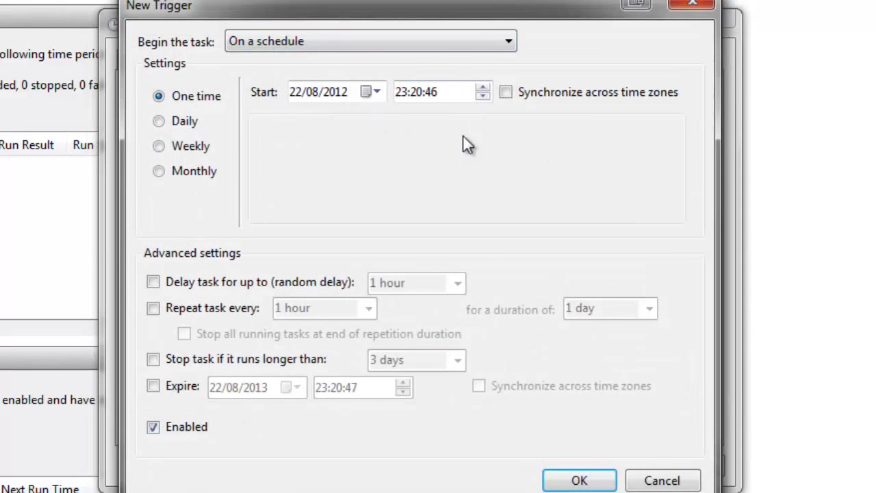
click(404, 92)
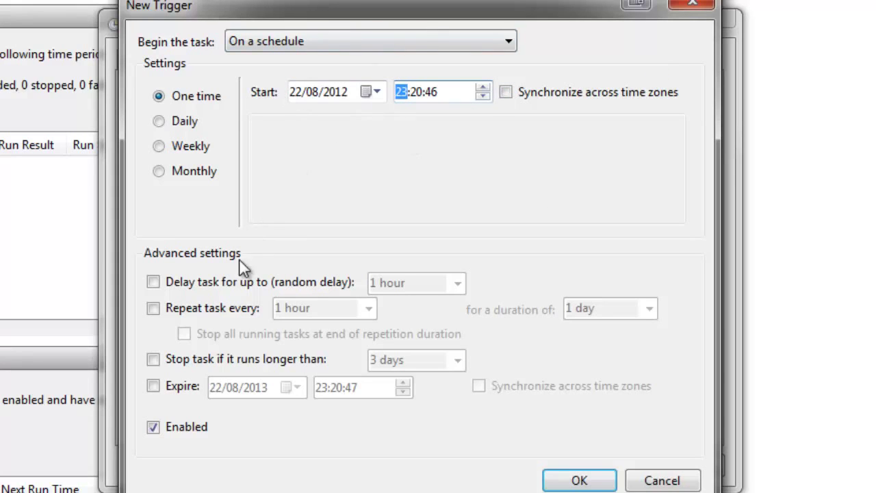
click(186, 309)
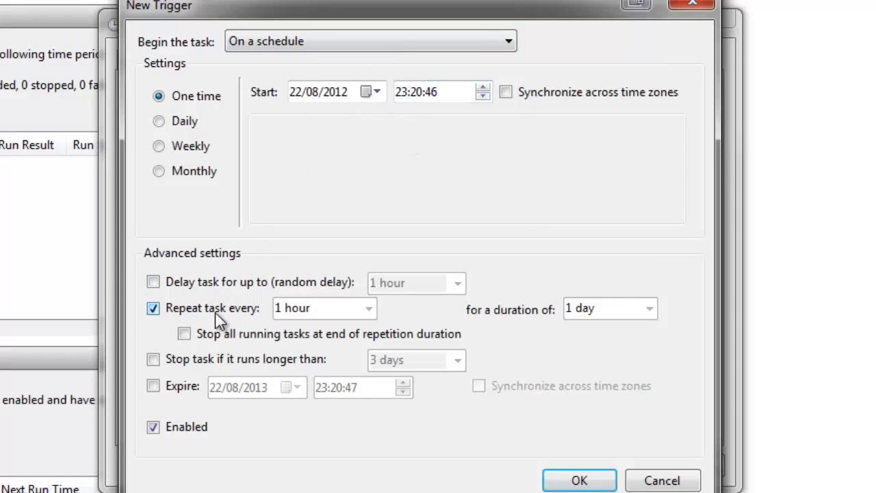
click(655, 309)
click(598, 325)
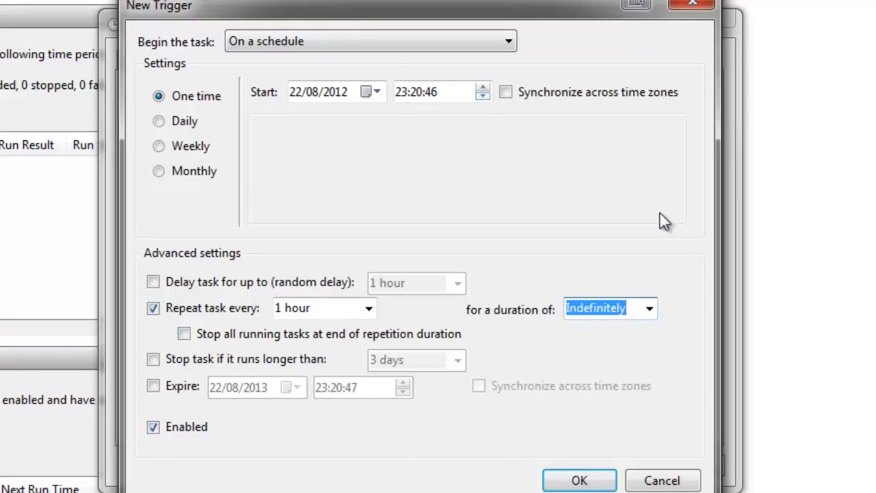
click(579, 479)
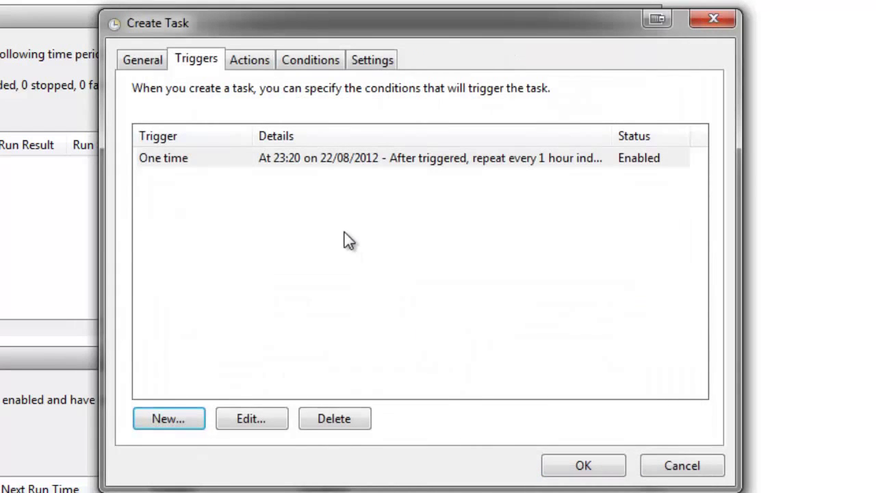
click(198, 420)
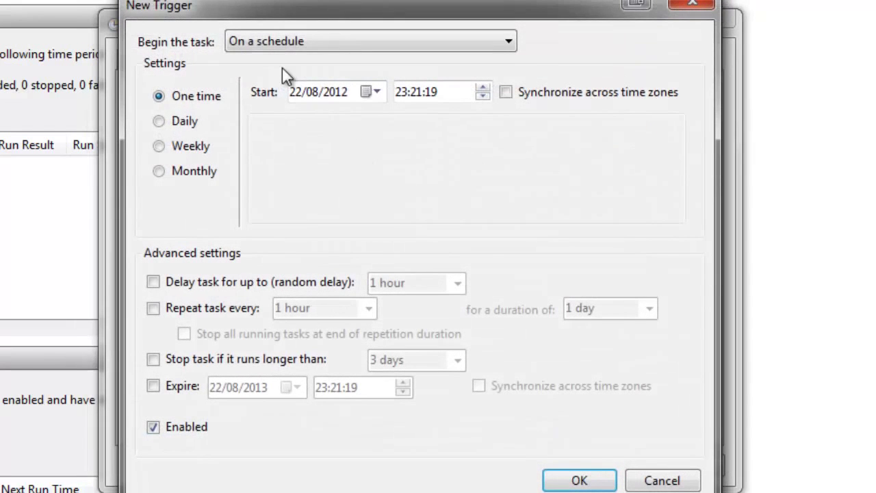
click(683, 484)
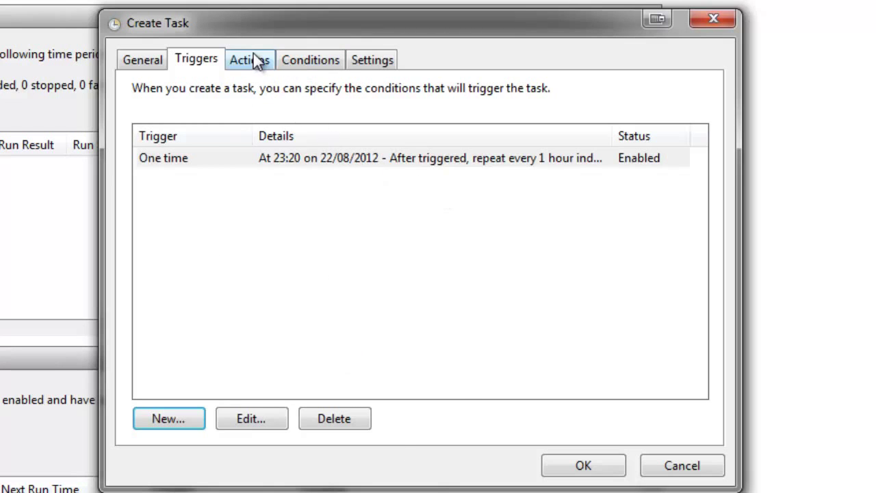
Add a new Start a program action and browse to the C: drive
click(253, 60)
click(187, 425)
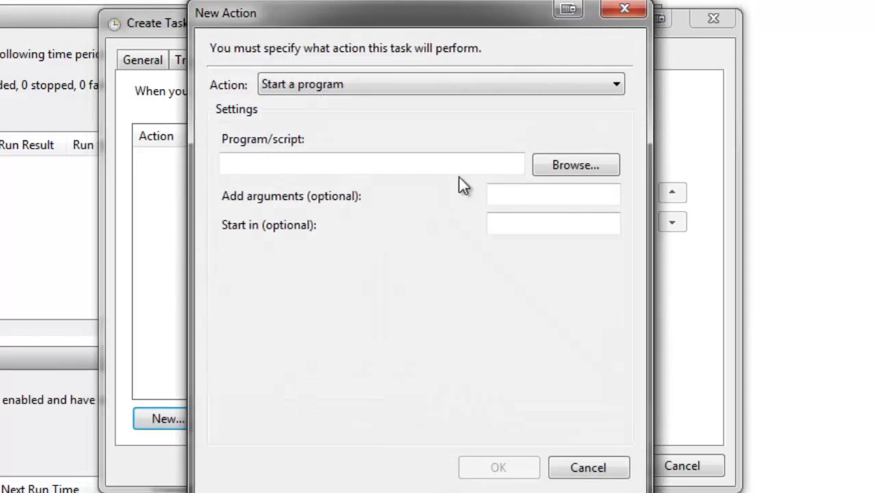
click(583, 164)
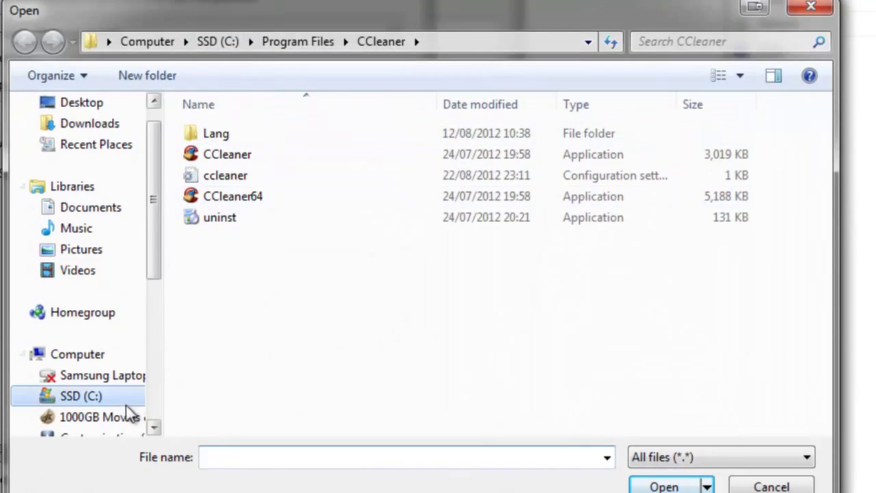
click(123, 403)
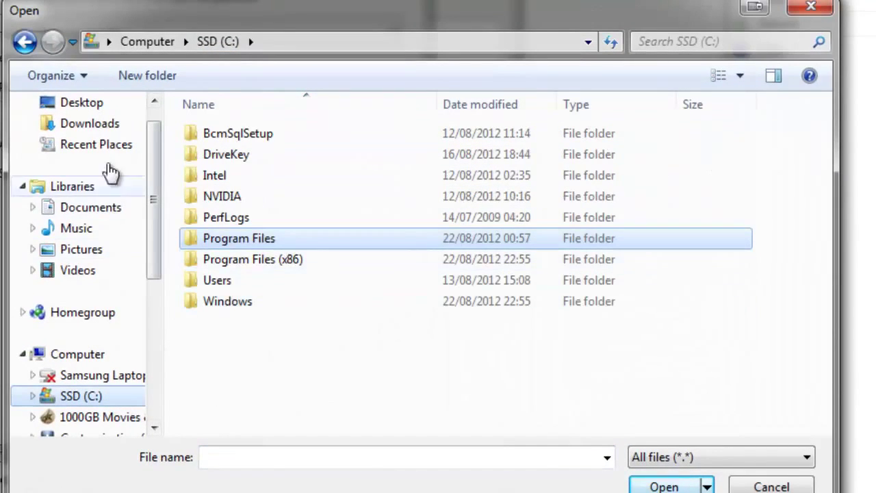
click(96, 104)
drag(825, 164, 817, 222)
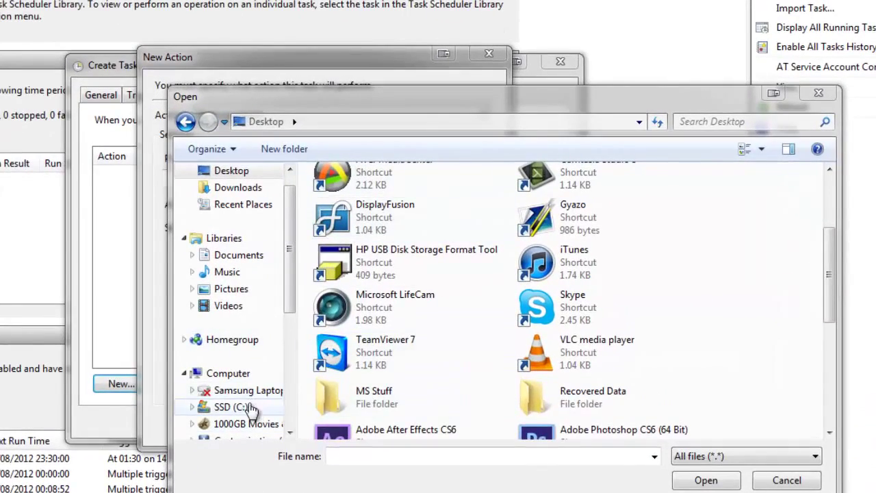
click(250, 407)
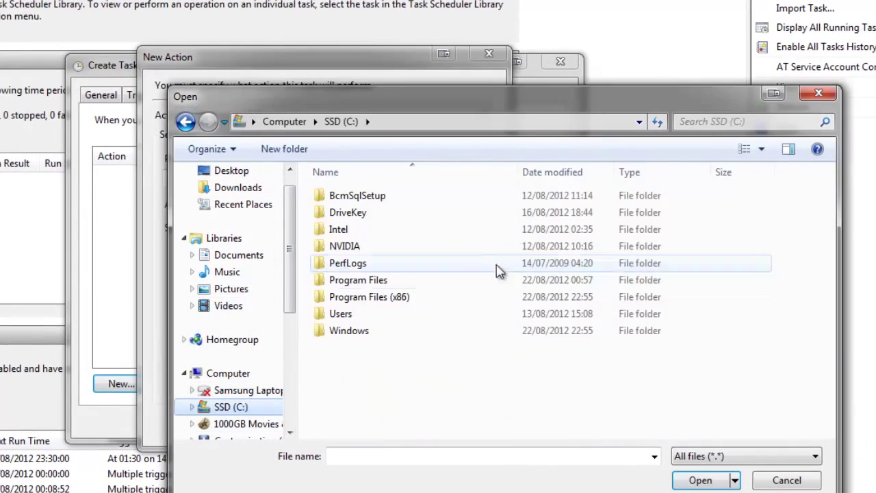
Pick mbam from C:\Program Files (x86)\Malwarebytes' Anti-Malware as the action's program
double_click(396, 300)
click(396, 334)
scroll(400, 349, down, 3)
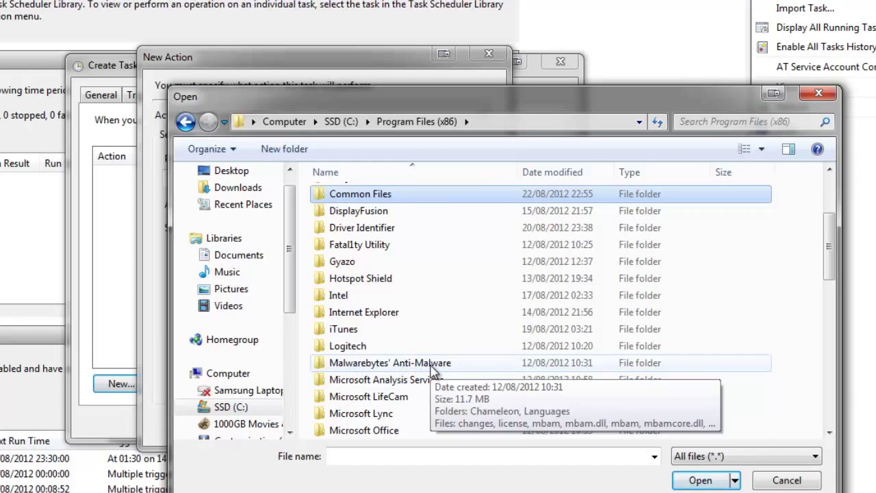
double_click(432, 364)
click(356, 299)
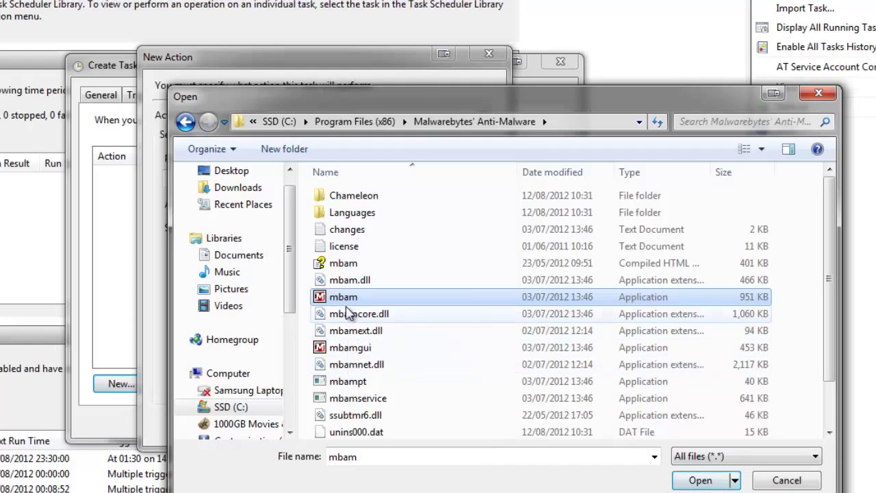
drag(422, 91, 146, 0)
click(438, 359)
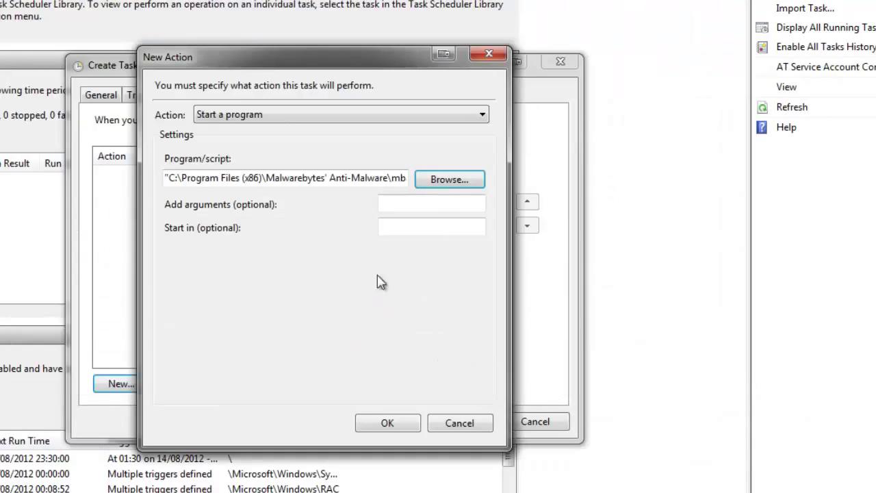
Add the mbam action with the /UPDATE argument, then begin a second Display a message action
click(400, 203)
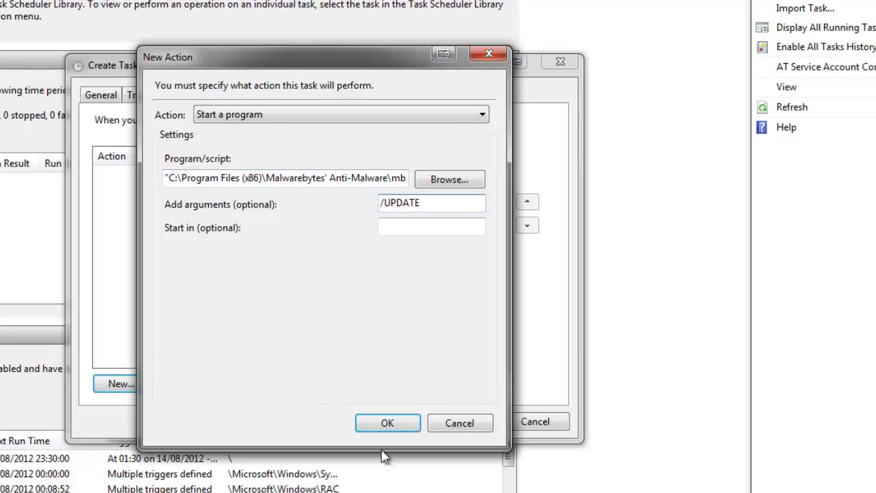
click(387, 424)
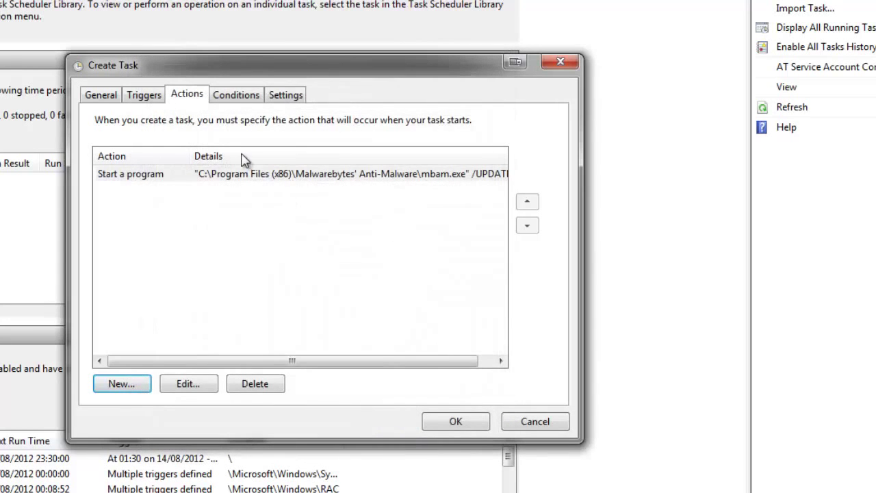
click(146, 384)
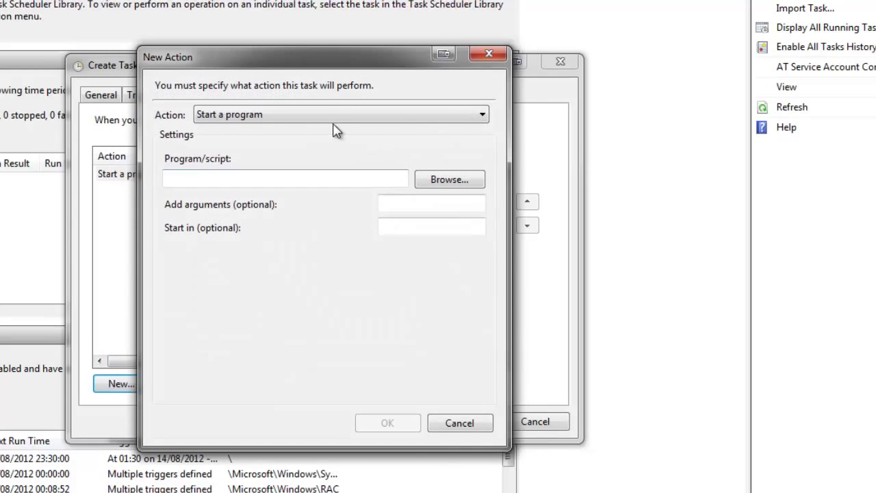
click(322, 118)
click(276, 172)
click(304, 117)
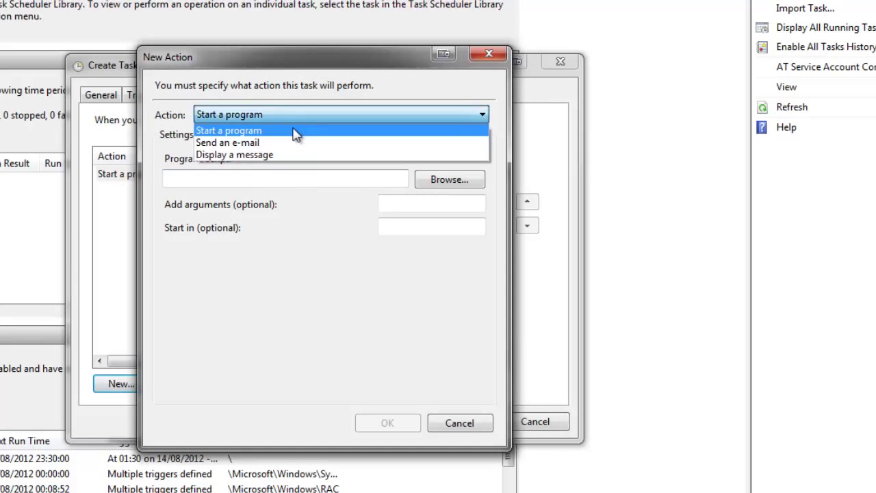
click(280, 158)
Fill in a MalwareBytes message title and text, add the message action, then delete it
click(272, 175)
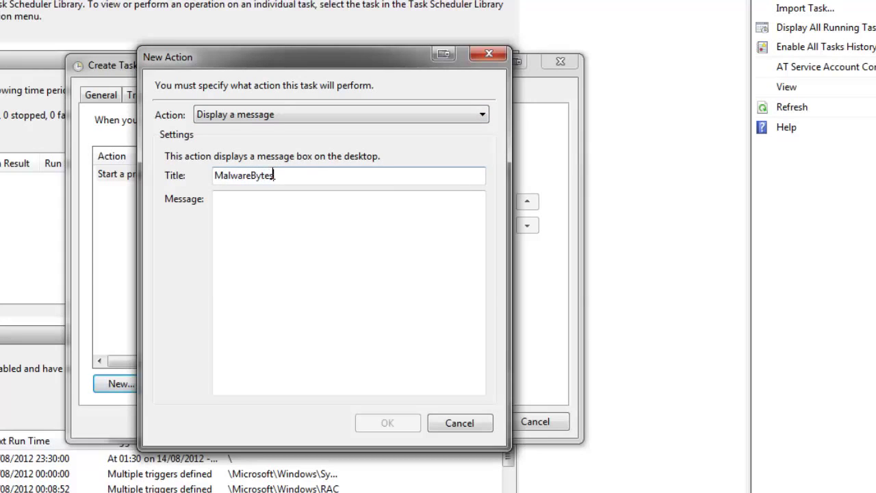
click(355, 261)
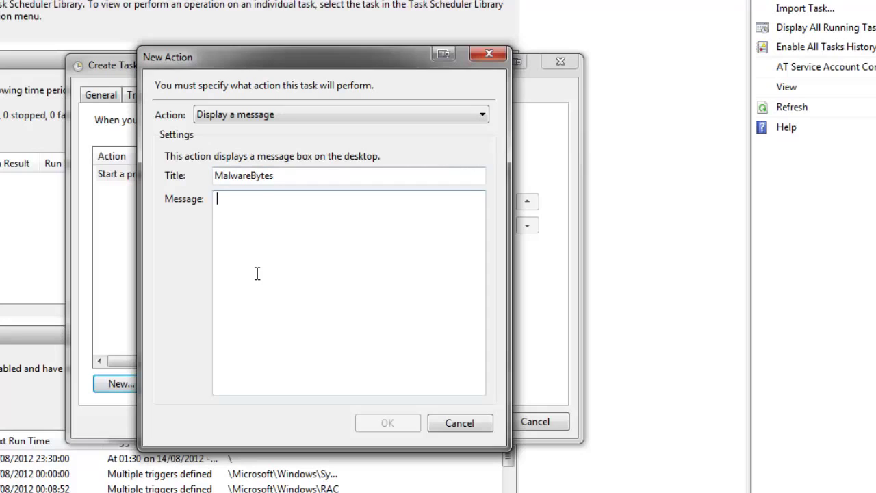
text(Update is Starting)
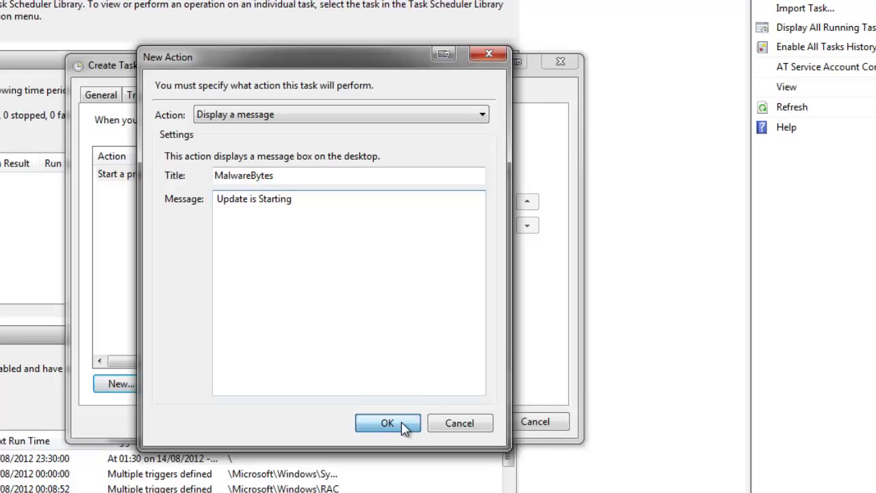
click(405, 428)
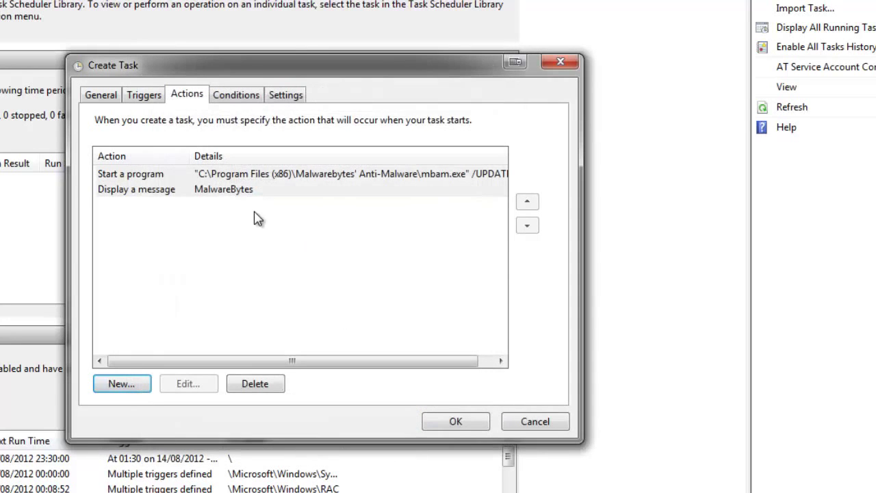
click(163, 190)
click(254, 384)
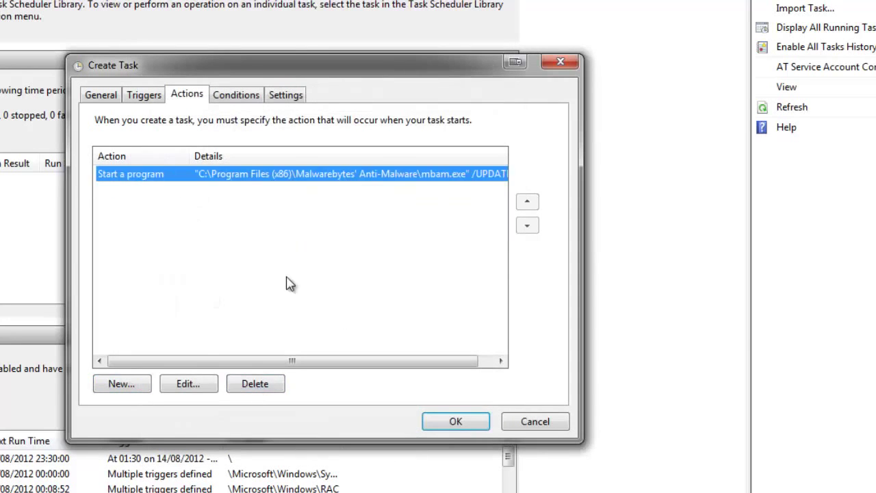
Require the computer to be idle for 10 minutes before starting, then view the Settings tab
click(261, 96)
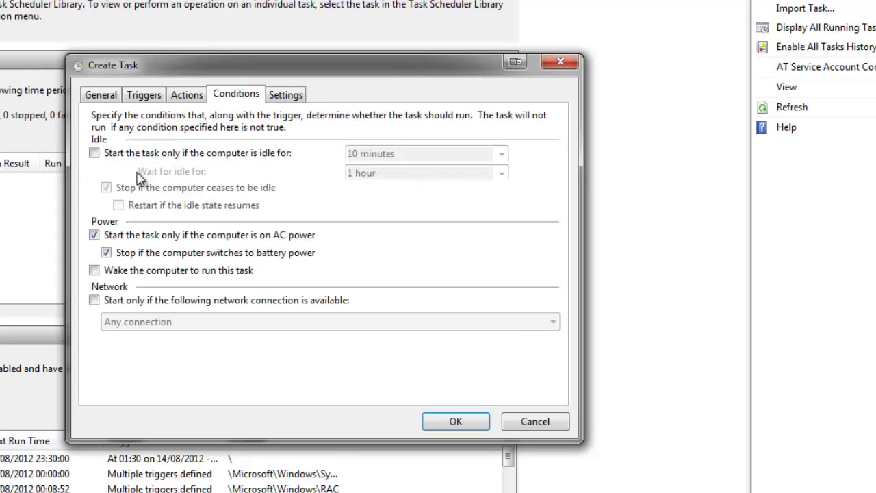
click(94, 153)
click(502, 155)
click(506, 156)
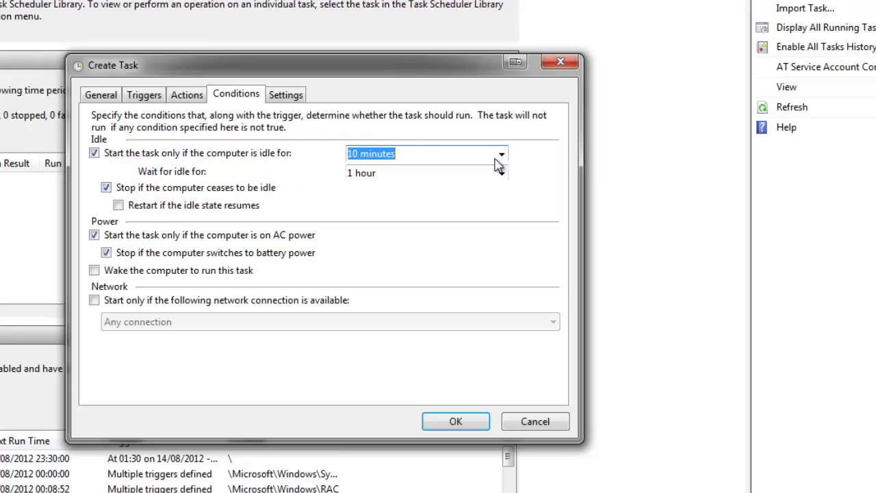
click(409, 154)
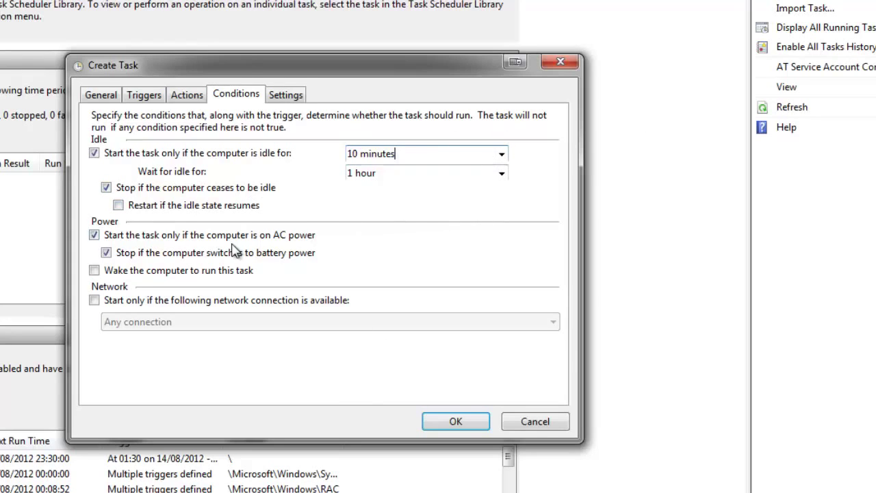
click(286, 94)
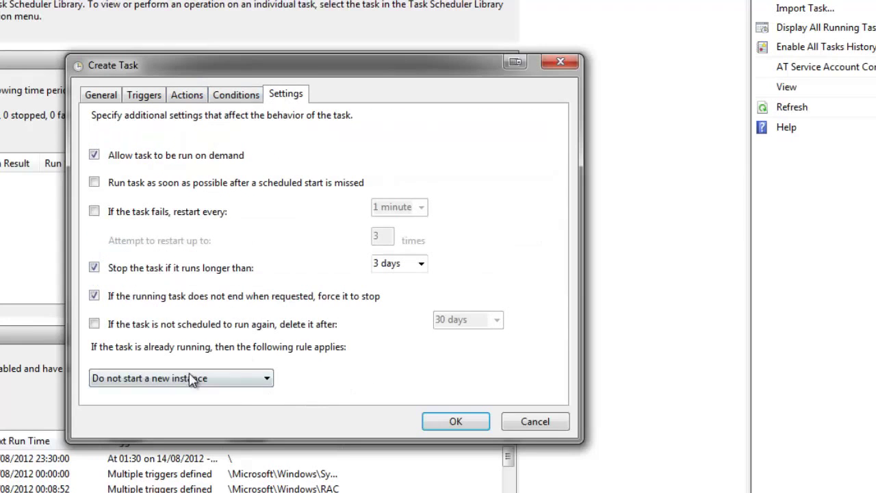
click(455, 422)
Discard the unsaved task, refresh, open Task Scheduler Library and widen the Name column
click(535, 422)
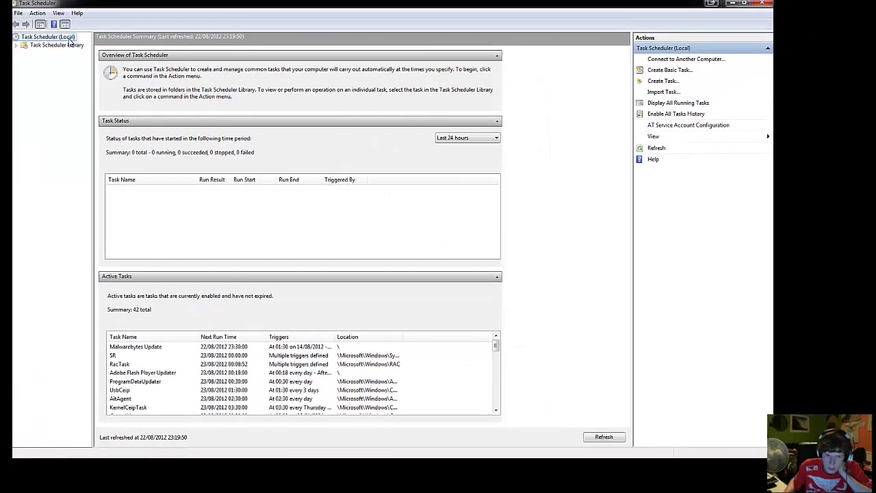
double_click(69, 38)
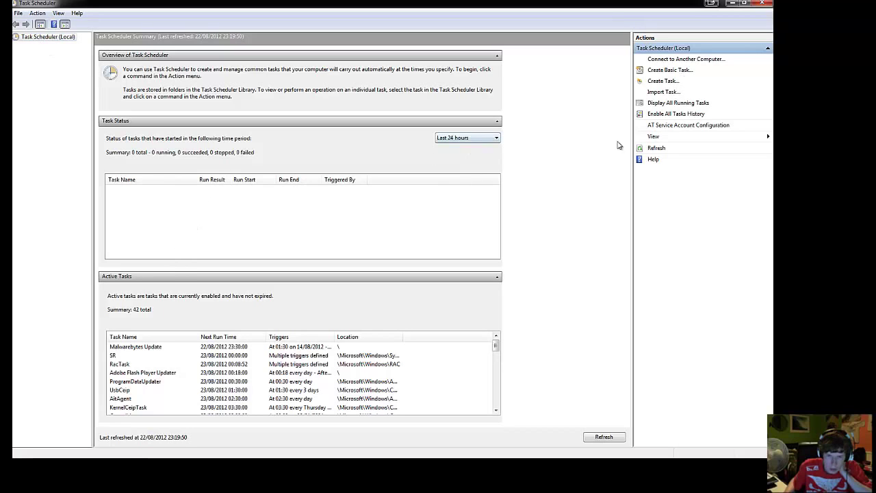
click(657, 149)
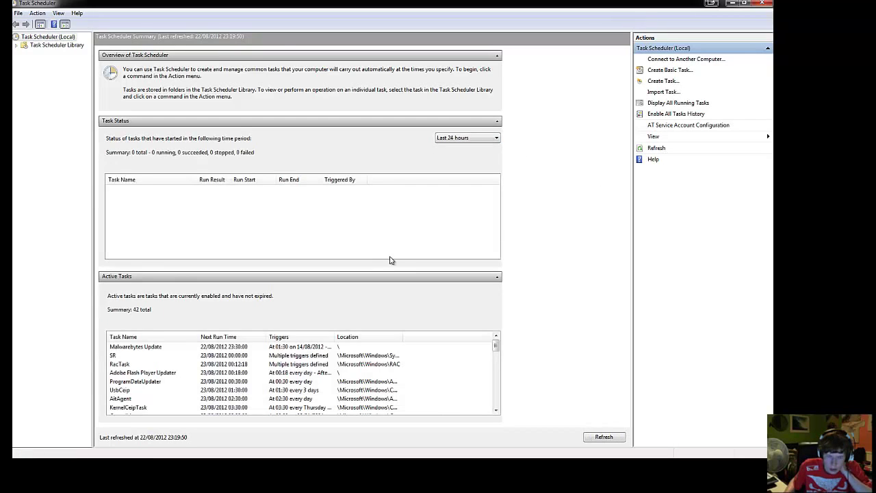
click(251, 347)
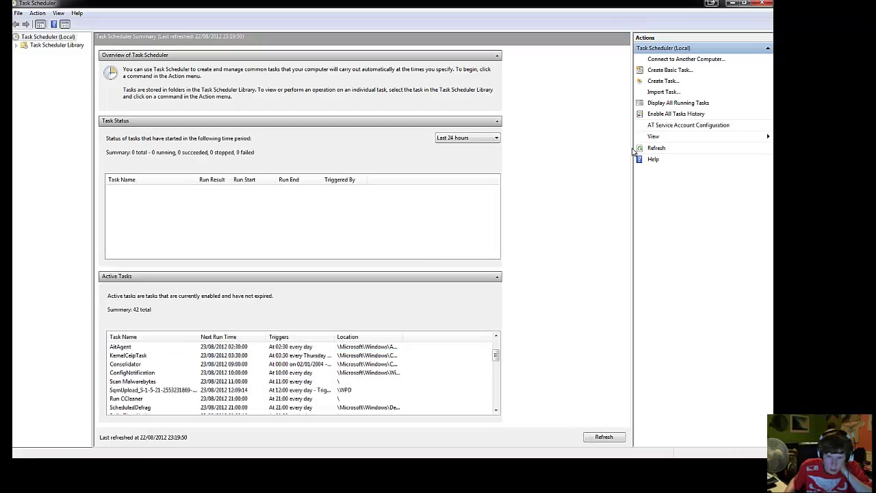
click(603, 436)
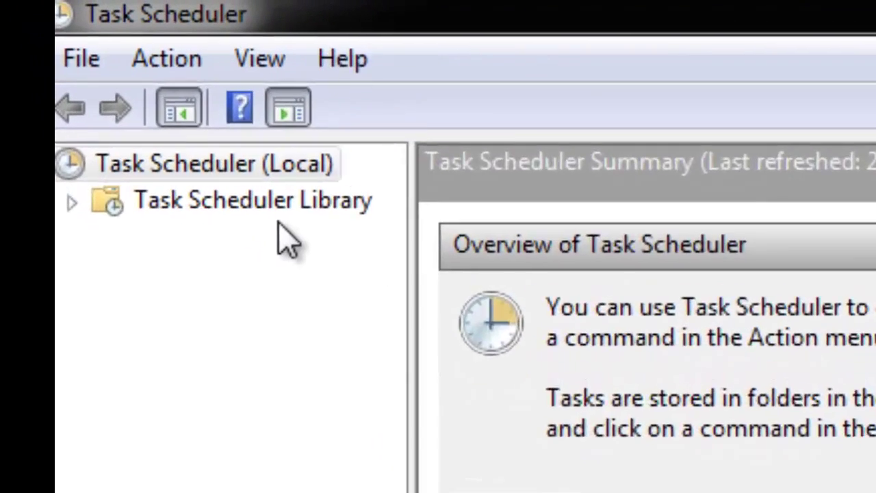
click(281, 206)
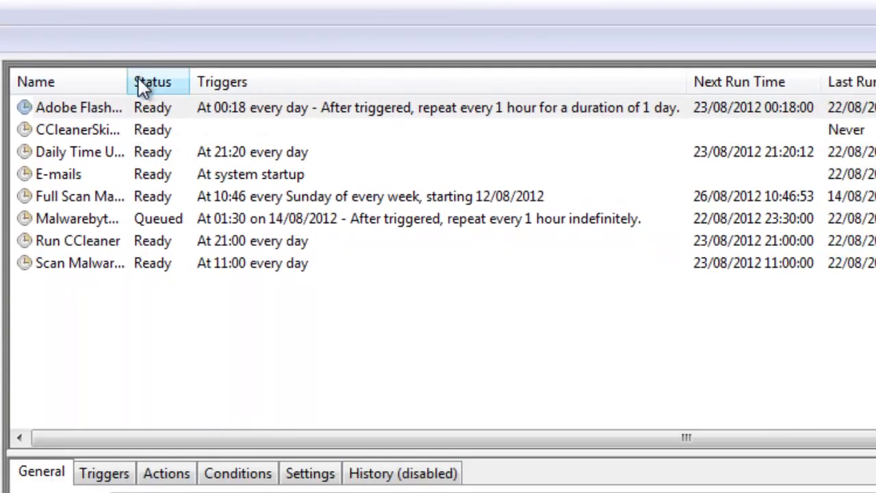
drag(304, 116, 535, 121)
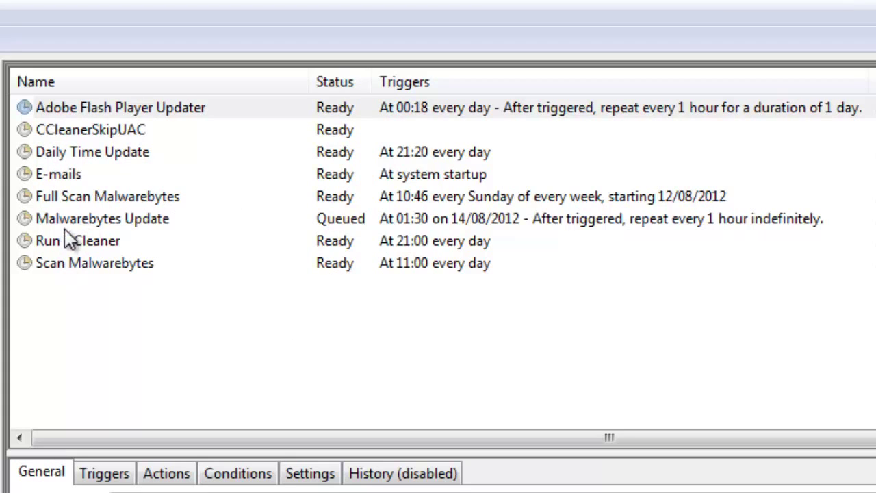
Select the Malwarebytes Update task and view its context menu without choosing an action
click(84, 224)
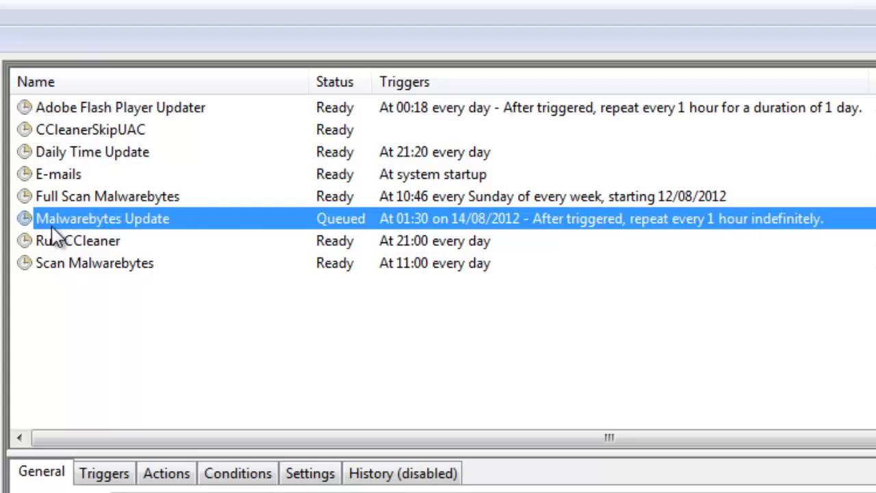
right_click(540, 220)
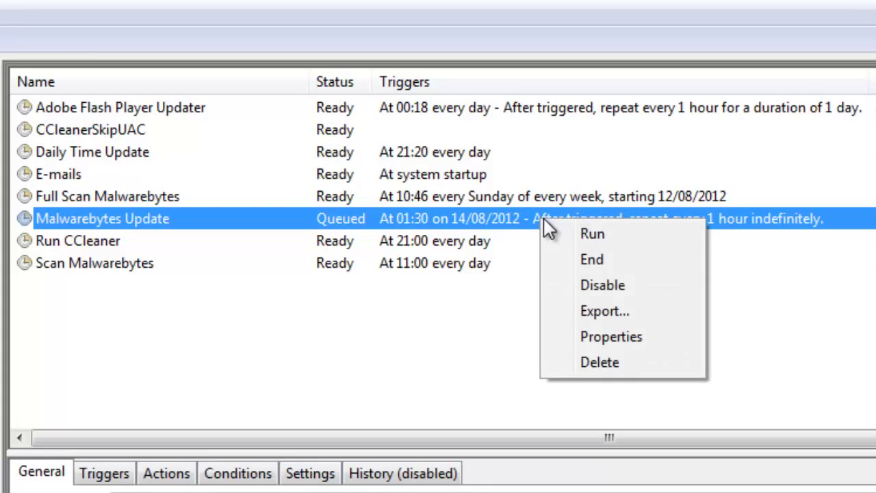
click(590, 237)
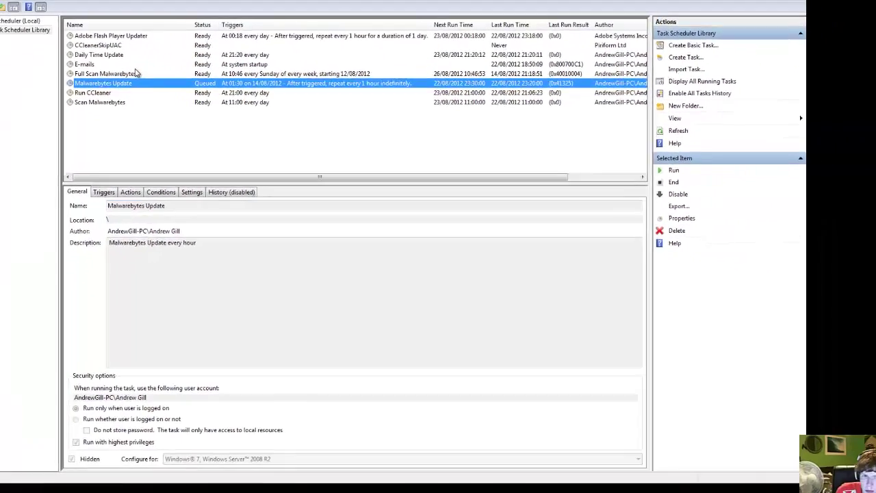
Delete the old Full Scan Malwarebytes task
click(135, 73)
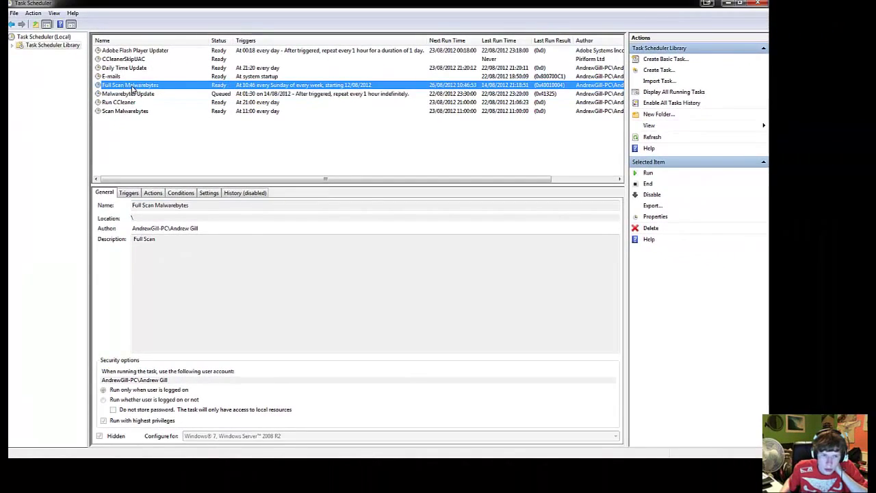
right_click(132, 89)
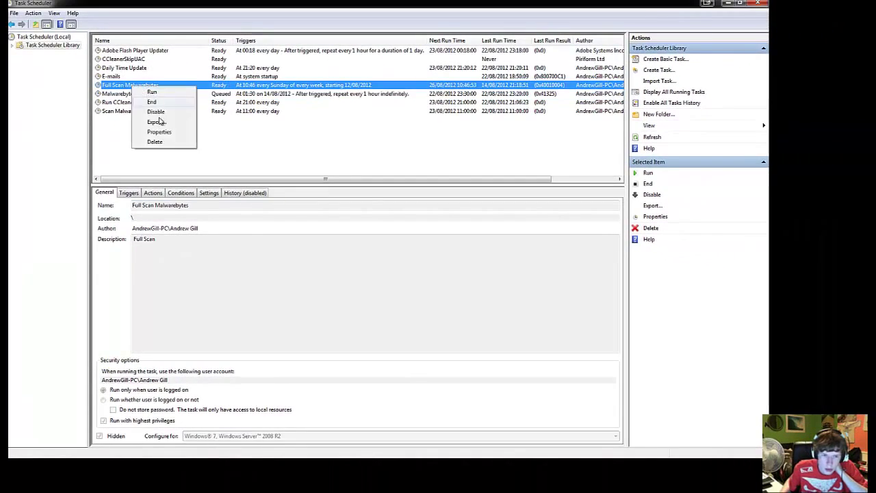
click(158, 142)
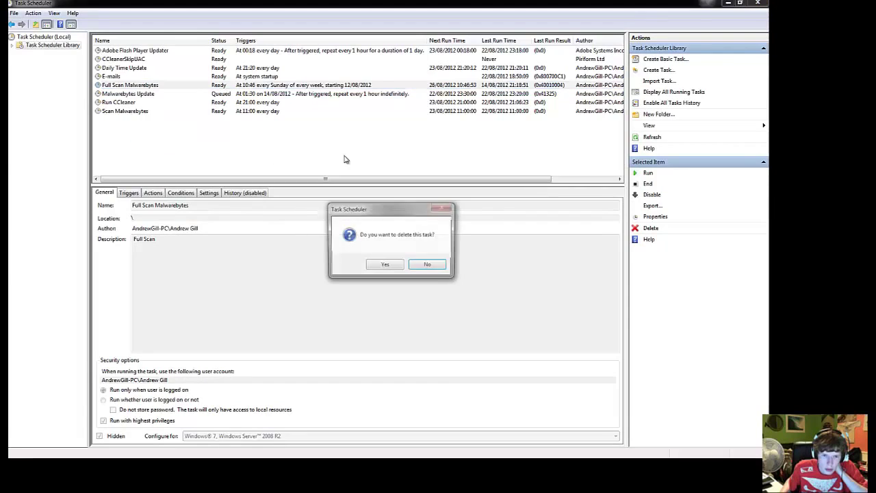
click(385, 265)
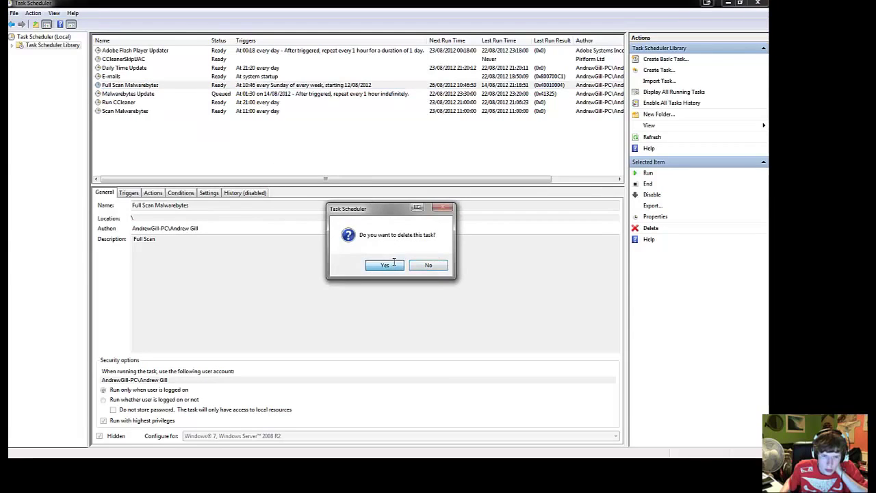
Create a hidden task named Full Scan MalwareBytes with highest privileges, configured for Windows 7
click(659, 70)
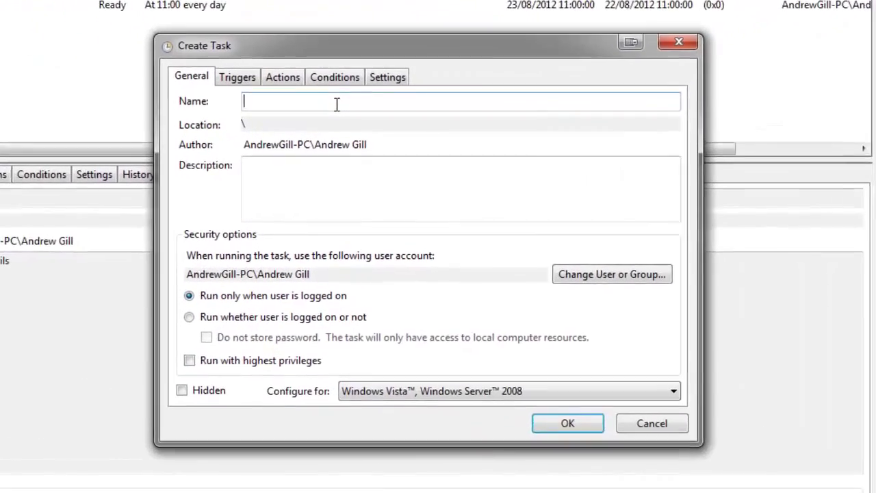
text(Fullscan)
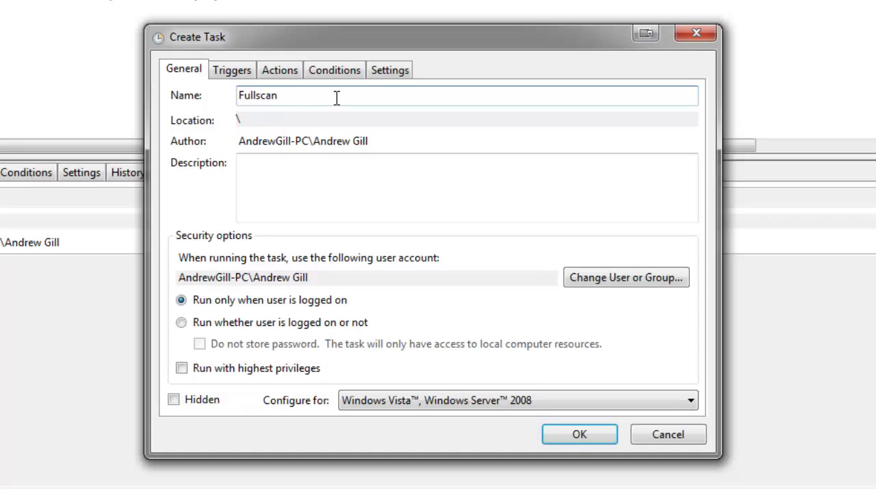
text( S)
click(338, 188)
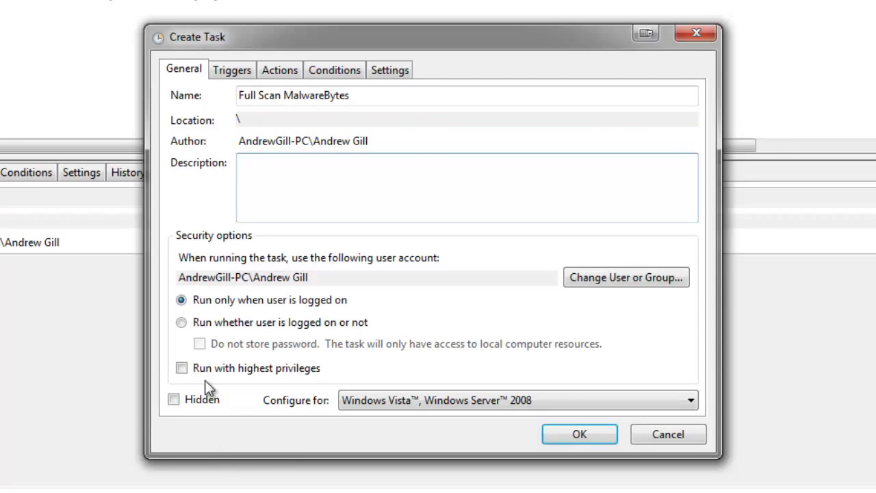
click(256, 369)
click(380, 409)
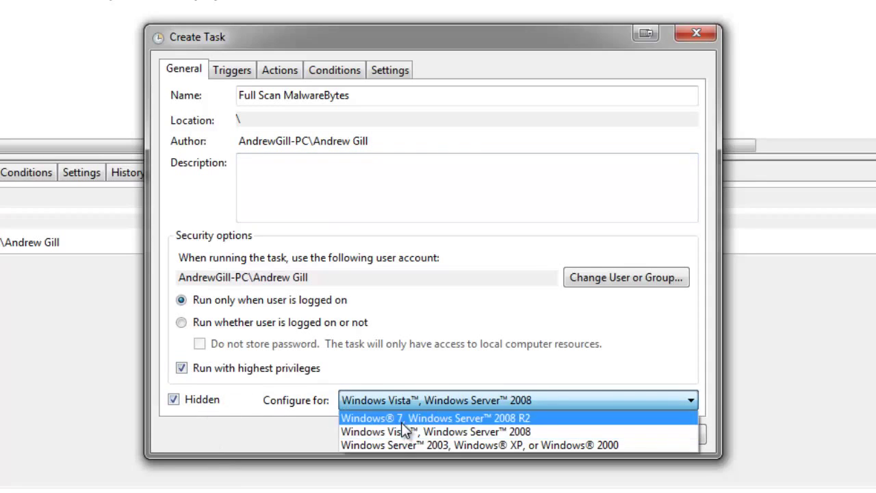
click(407, 415)
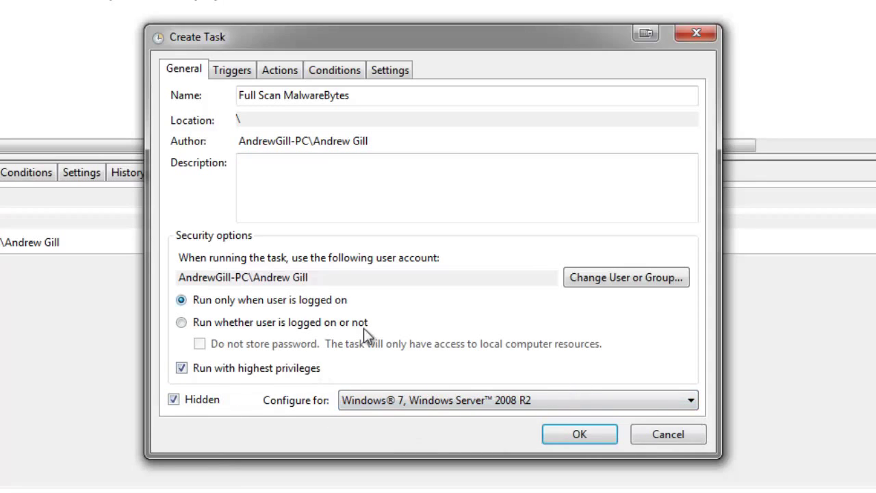
click(244, 72)
Add a weekly trigger running every Monday at 20:00, starting 22/08/2012
click(204, 391)
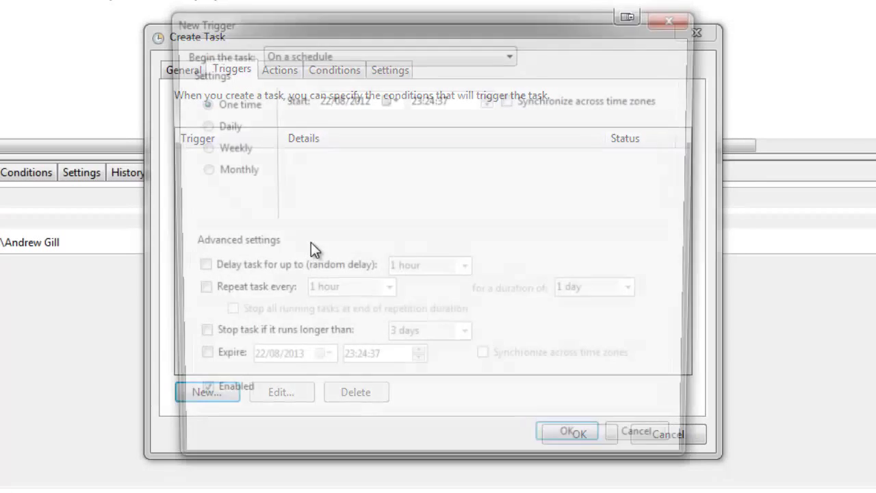
click(221, 125)
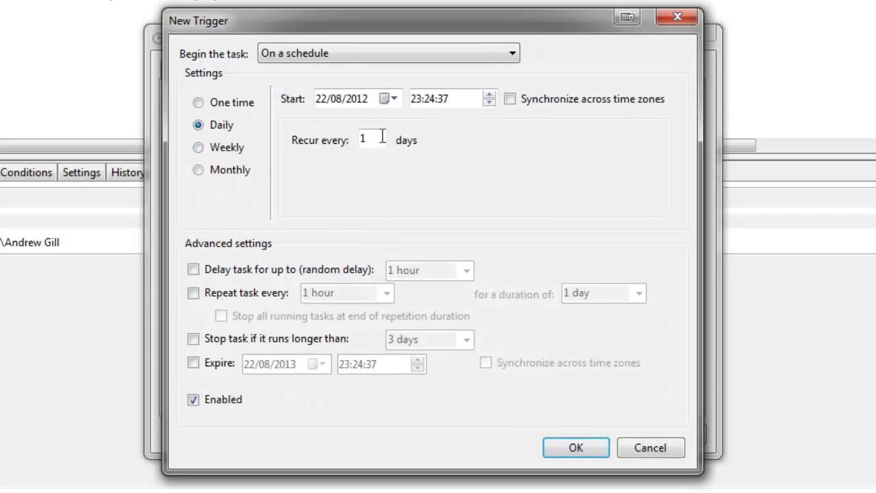
click(228, 145)
click(341, 163)
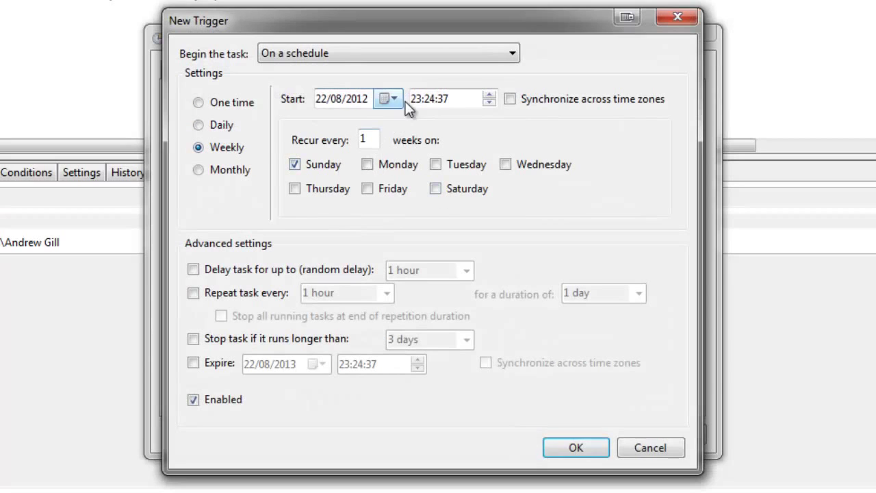
click(368, 164)
click(294, 164)
text(20)
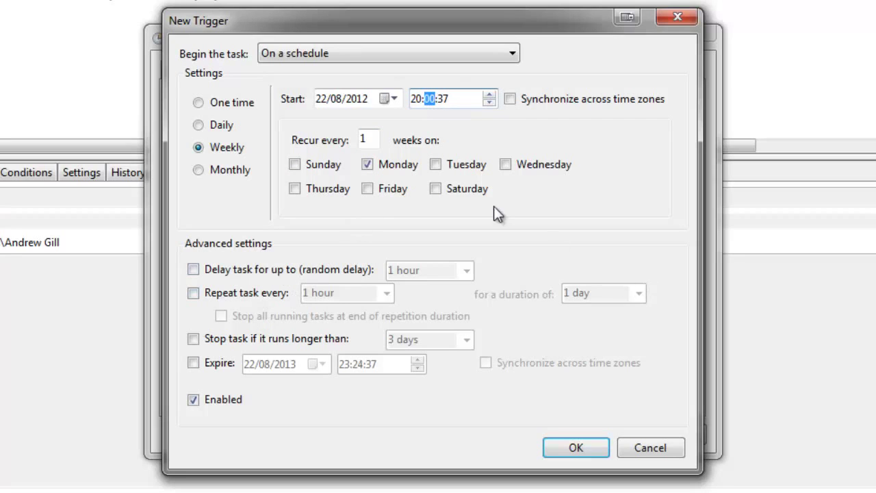
click(581, 450)
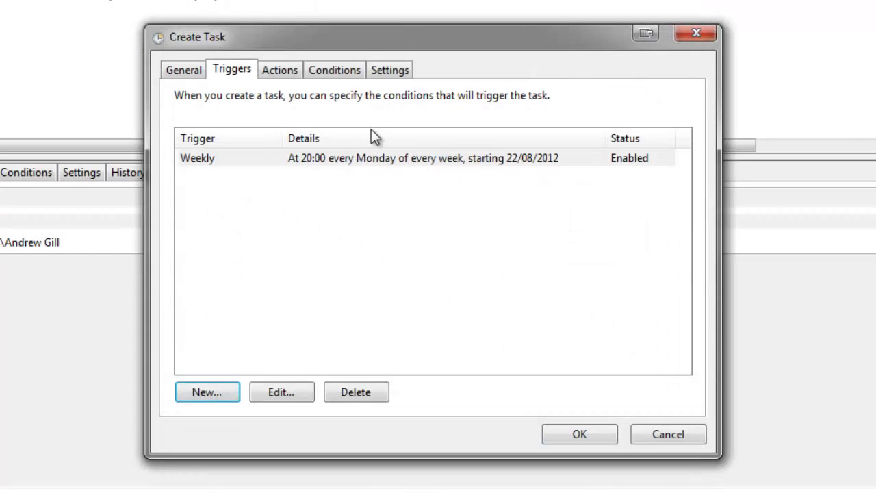
click(196, 70)
Add a new action running mbam.exe from C:\Program Files (x86)\Malwarebytes' Anti-Malware
click(212, 70)
click(282, 68)
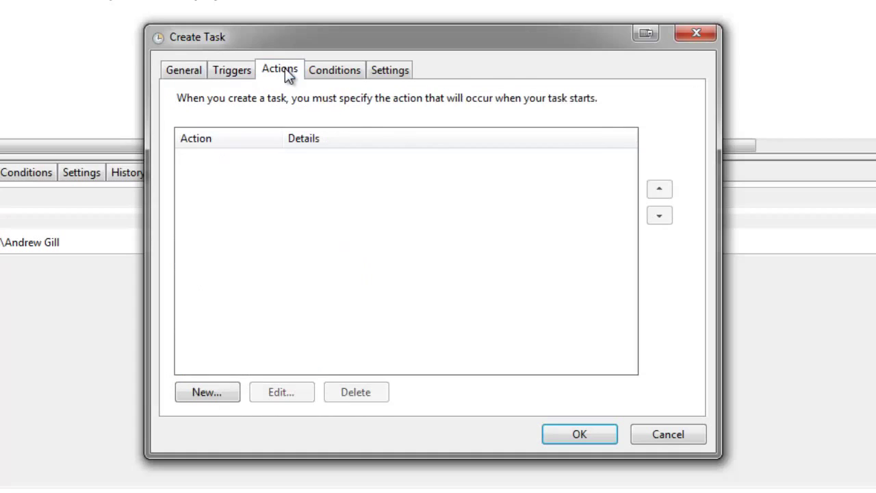
click(215, 398)
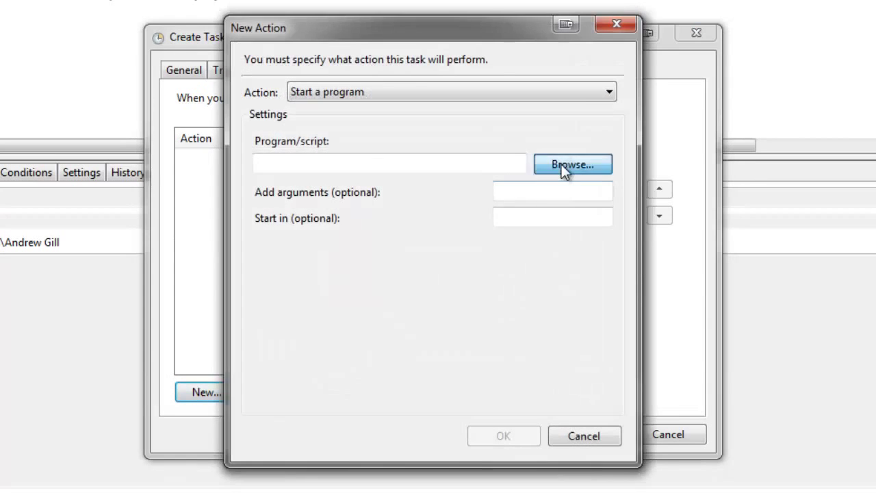
click(563, 165)
click(152, 162)
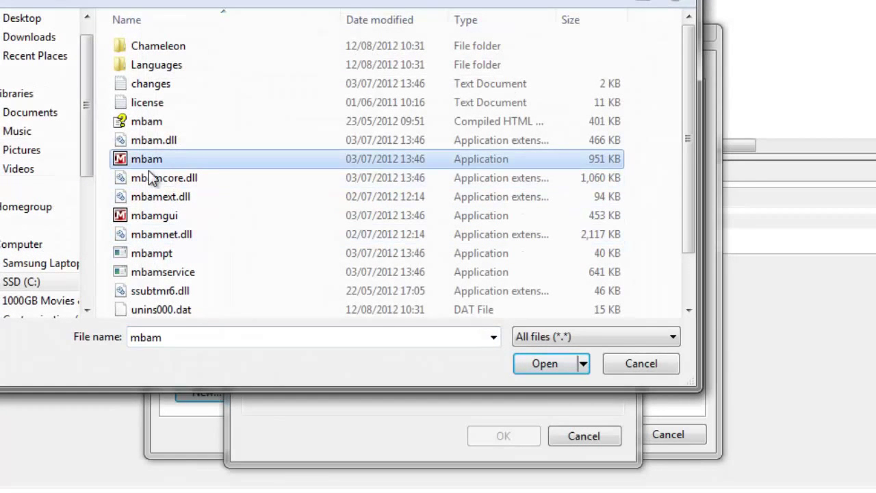
click(41, 284)
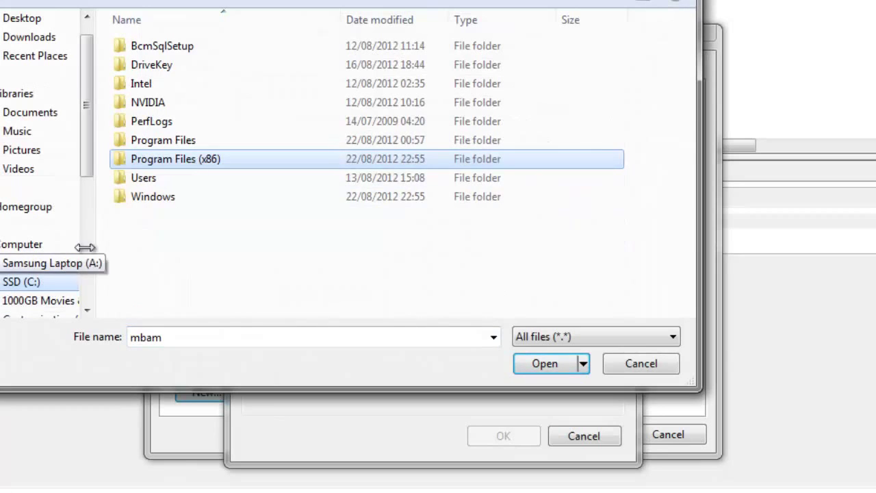
double_click(180, 164)
scroll(195, 209, down, 5)
double_click(222, 127)
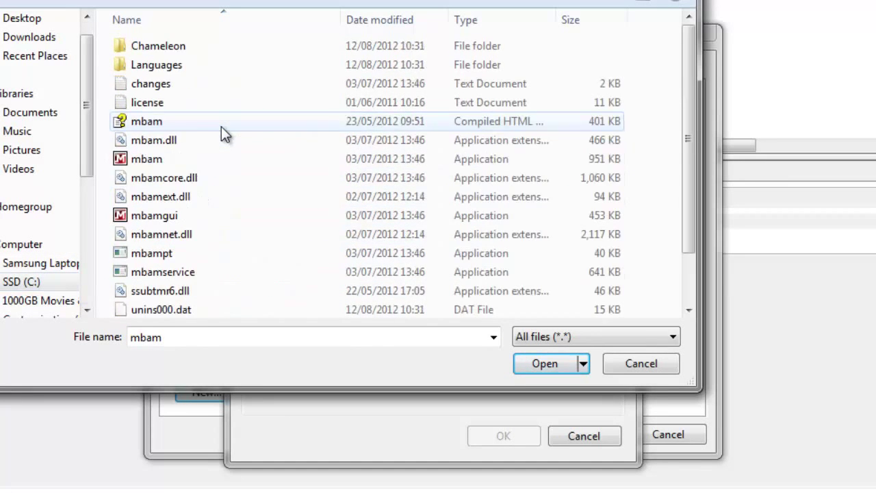
click(168, 162)
click(537, 359)
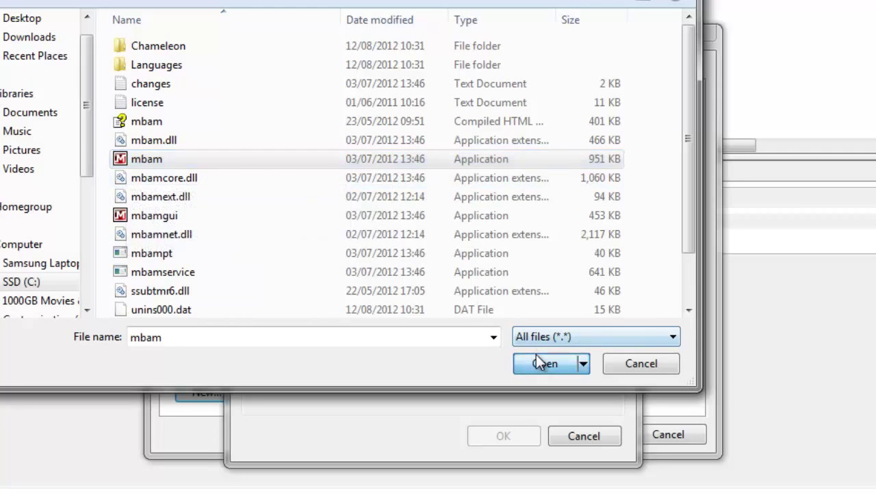
Give the action the /fullscan argument and confirm it
click(520, 192)
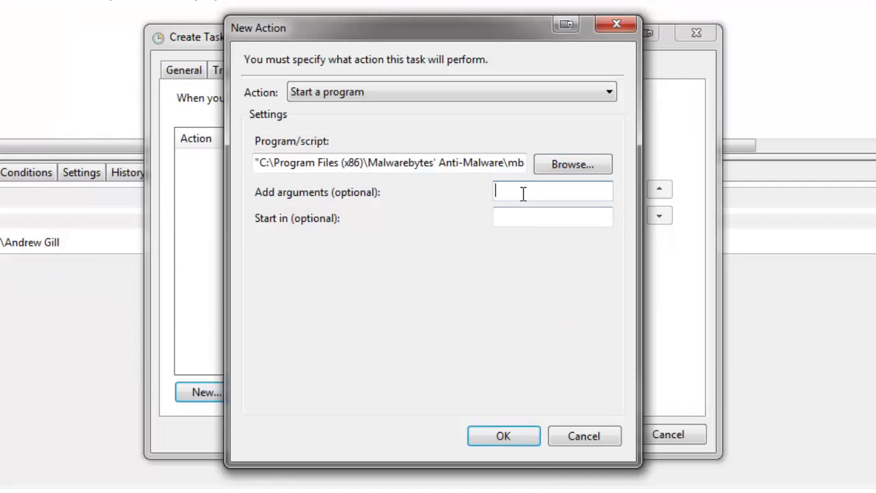
text(/fullscan)
click(511, 432)
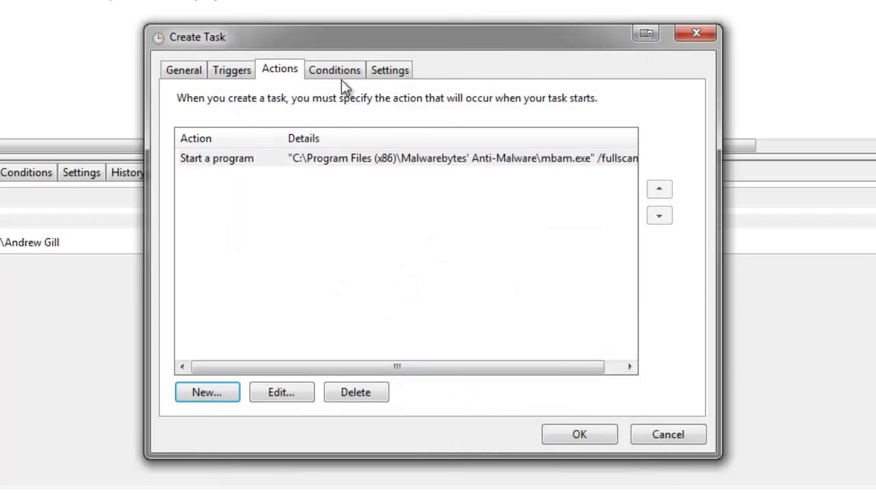
Require the computer to be idle for 10 minutes before the task starts
click(347, 72)
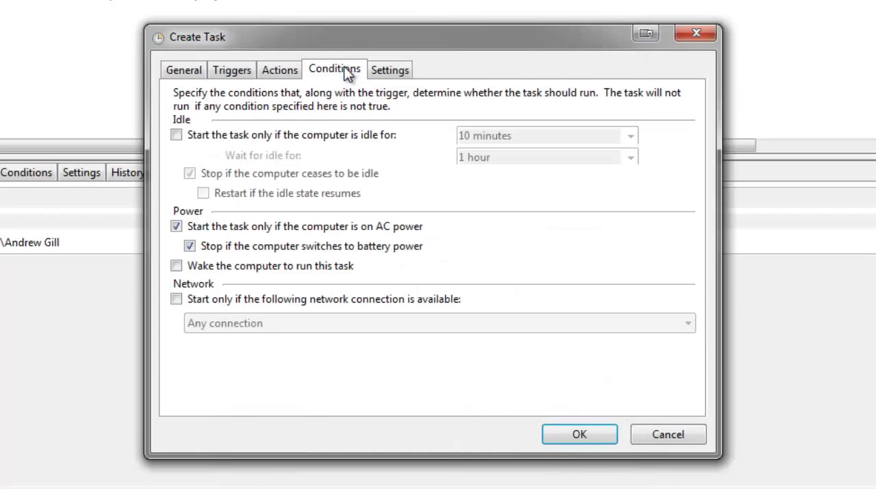
click(291, 136)
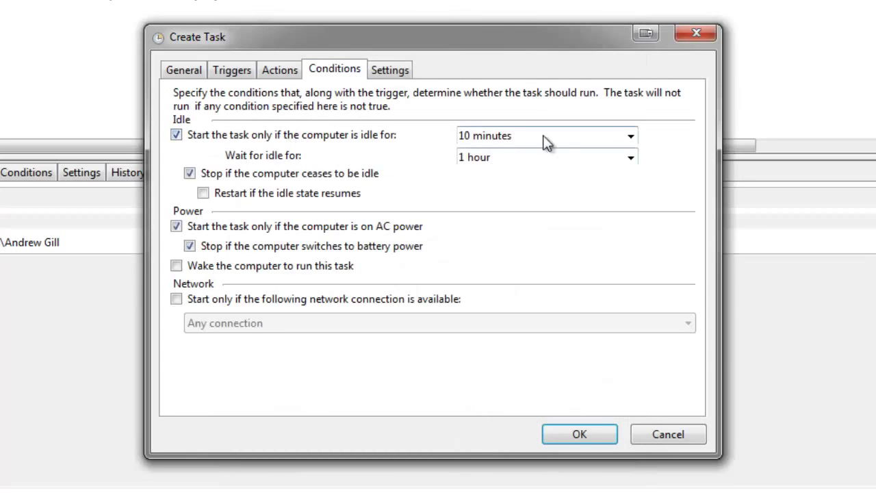
click(631, 137)
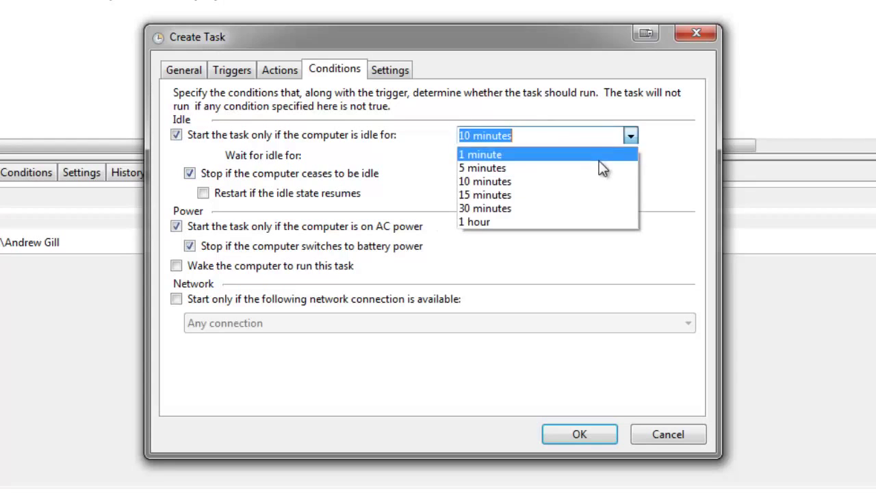
click(542, 182)
key(Tab)
key(Tab)
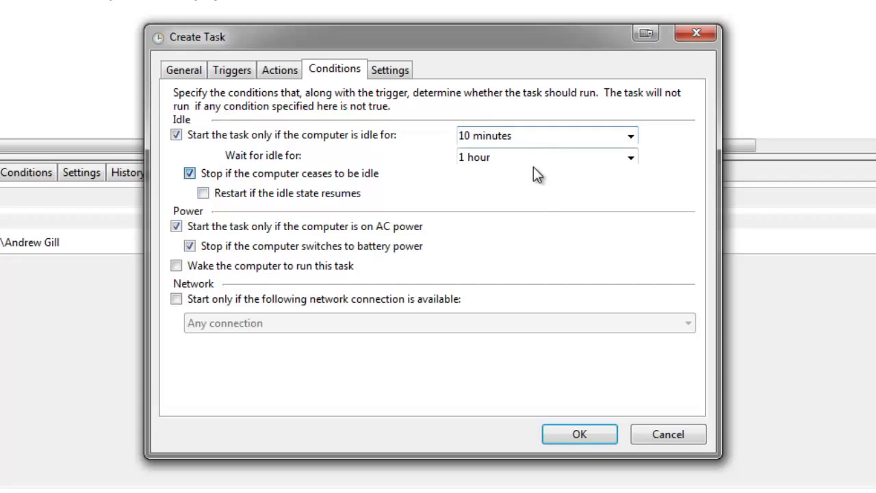
key(space)
Keep 'Do not start a new instance' as the rule when the task is already running
click(391, 70)
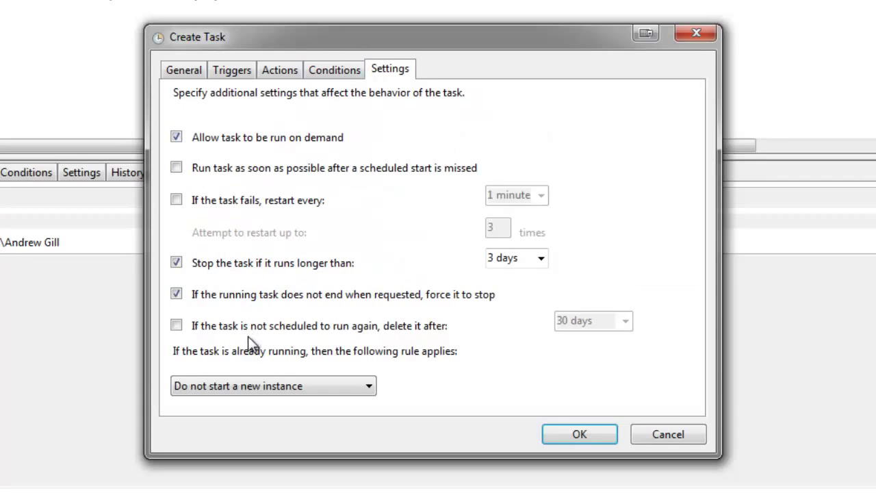
click(255, 386)
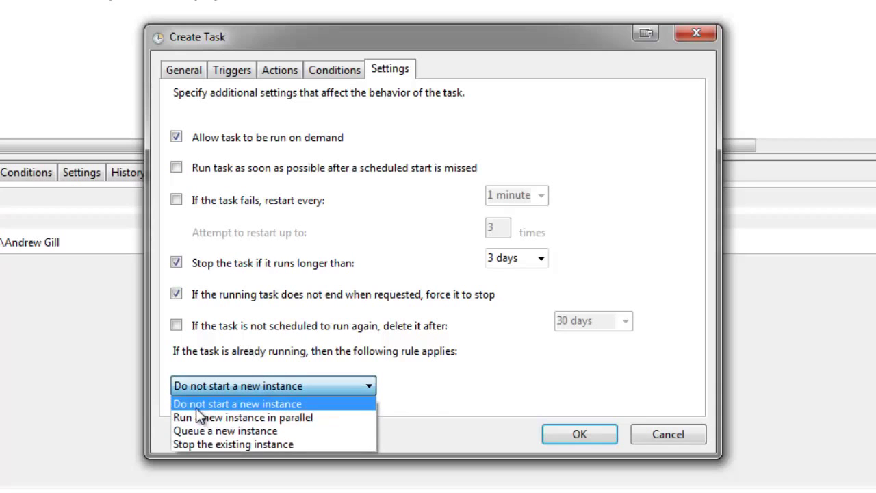
click(284, 404)
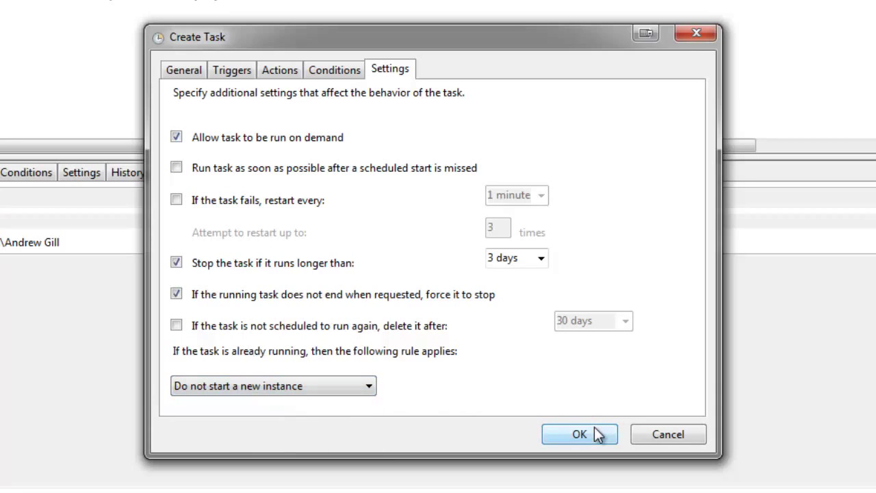
Save the Full Scan MalwareBytes task, then quit the full scan it launched, confirming the exit
click(594, 428)
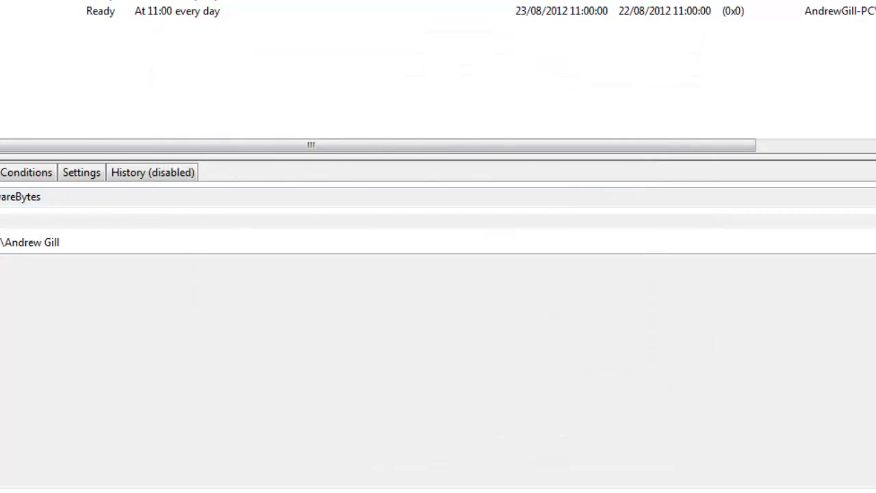
key(shift+F10)
key(r)
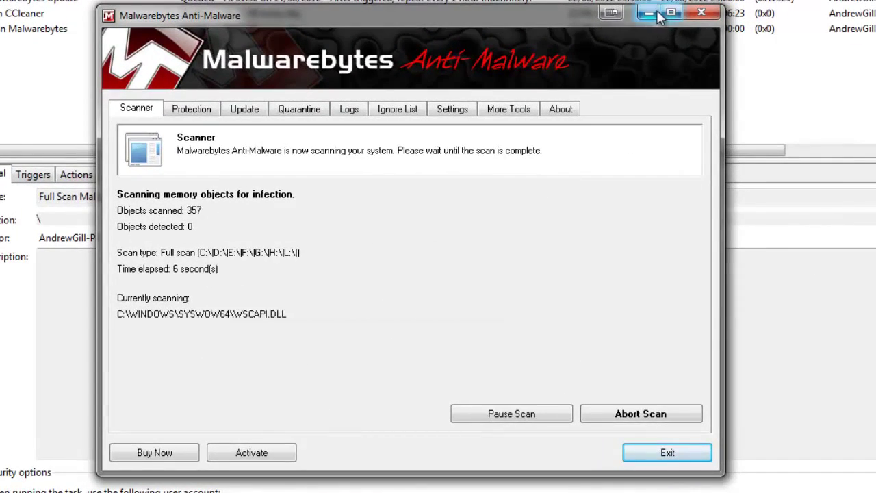
click(701, 13)
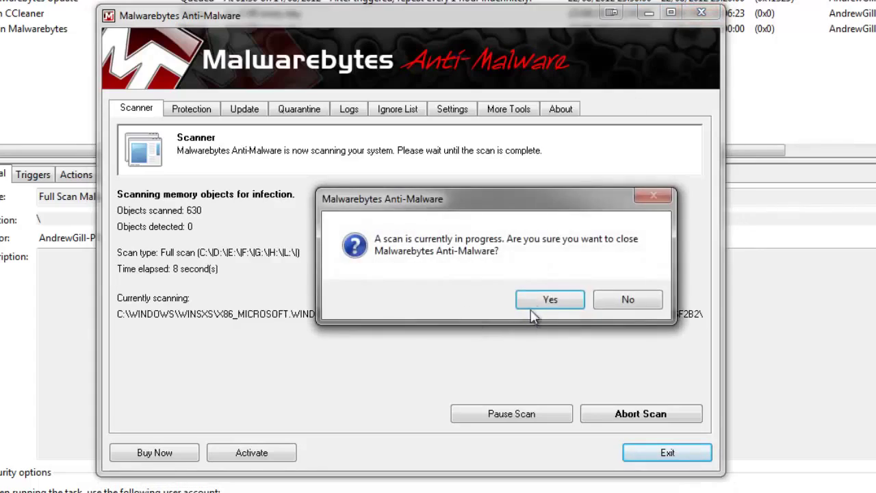
click(550, 354)
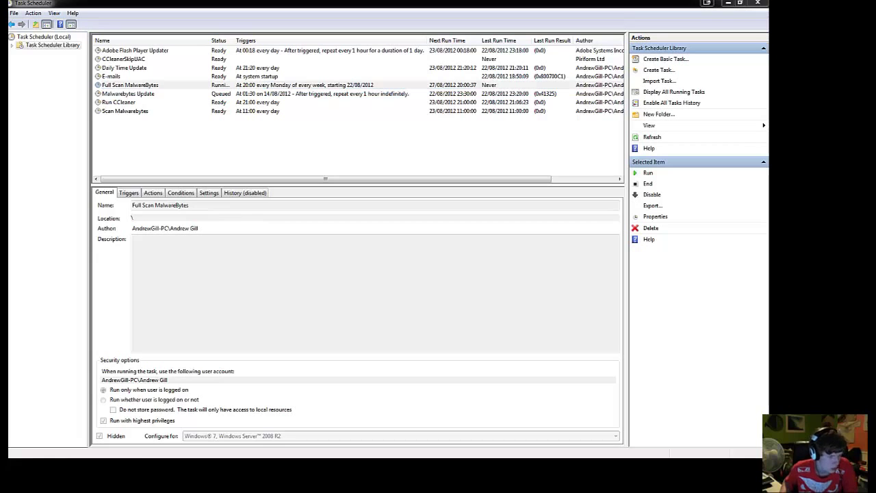
Search the Start menu for 'cclea' so CCleaner appears among the programs
key(super)
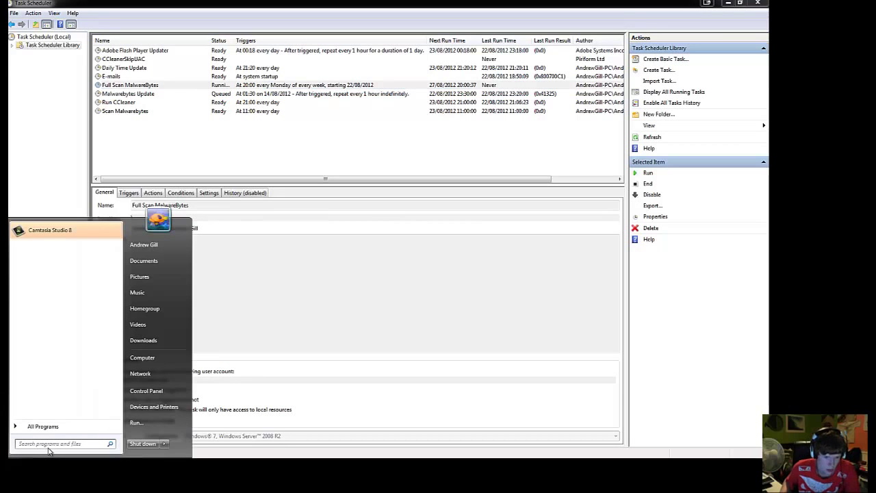
text(cc)
key(BackSpace)
key(BackSpace)
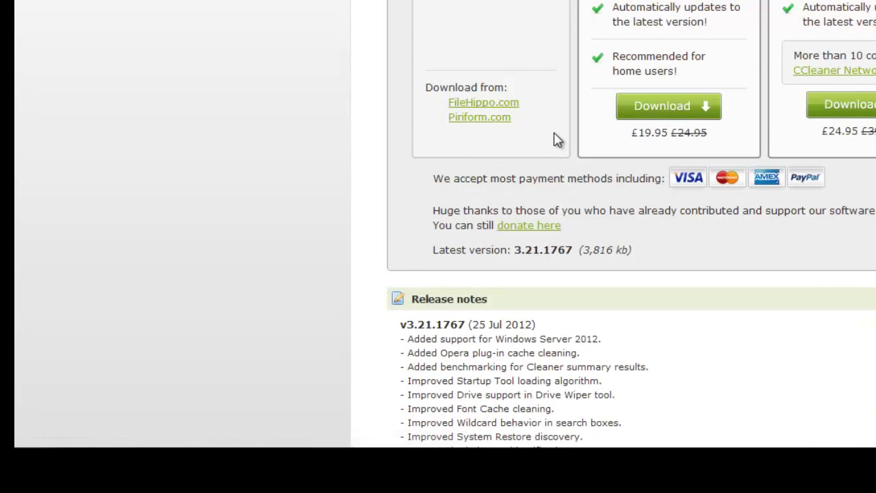
click(483, 103)
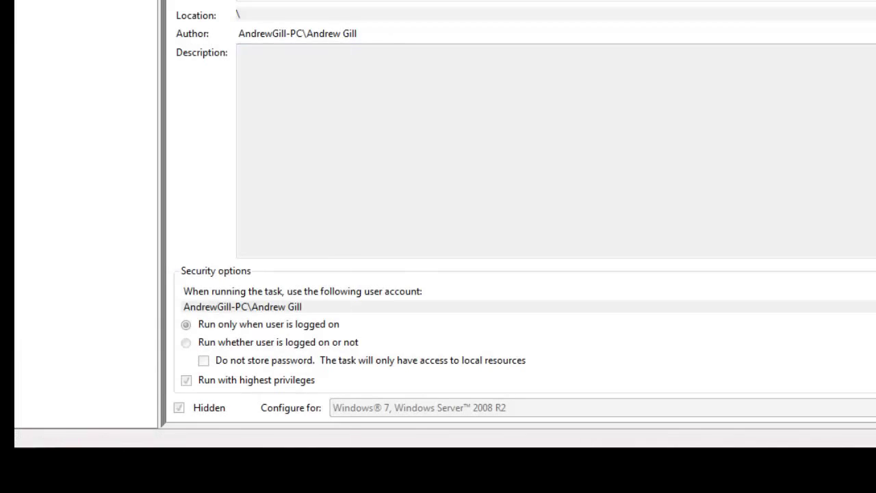
key(super)
text(cclea)
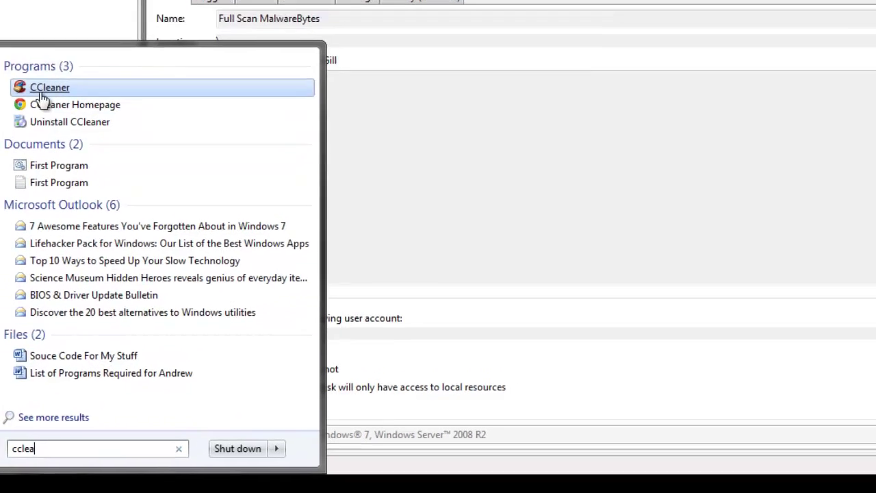
Launch CCleaner, resize its window, and browse the Cleaner's application options
click(69, 60)
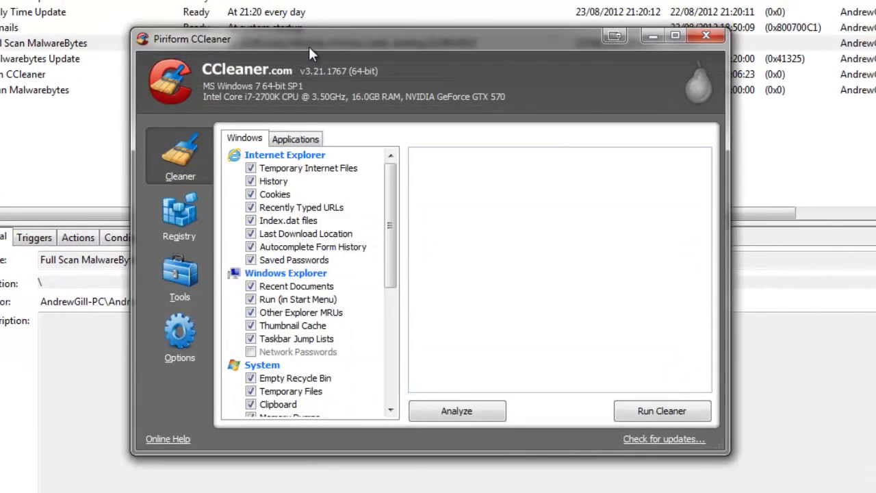
drag(322, 28, 333, 48)
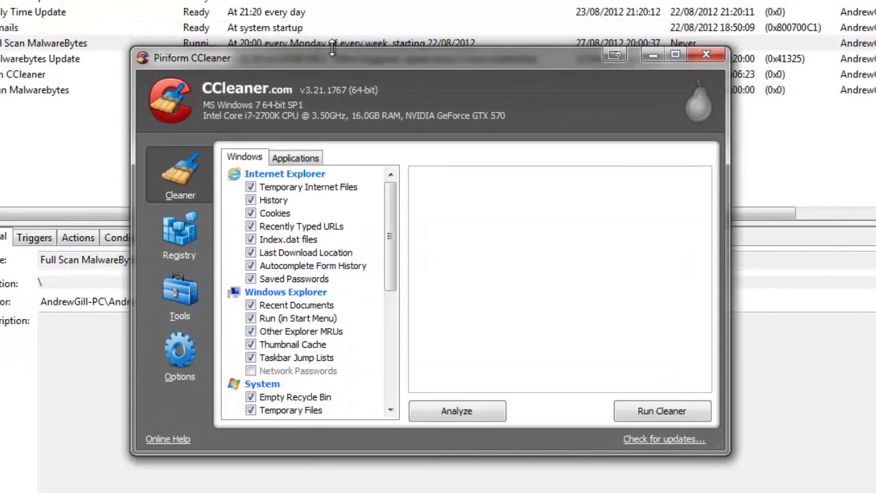
drag(403, 49, 403, 0)
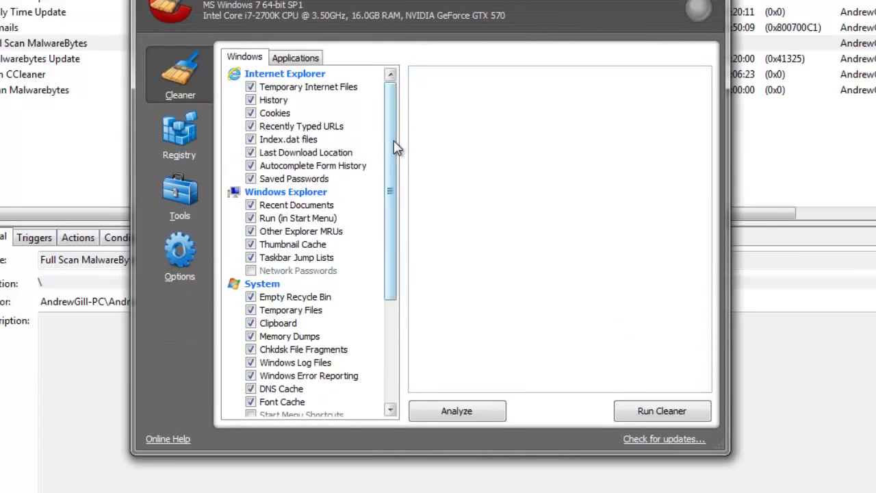
scroll(368, 311, down, 4)
drag(389, 295, 391, 134)
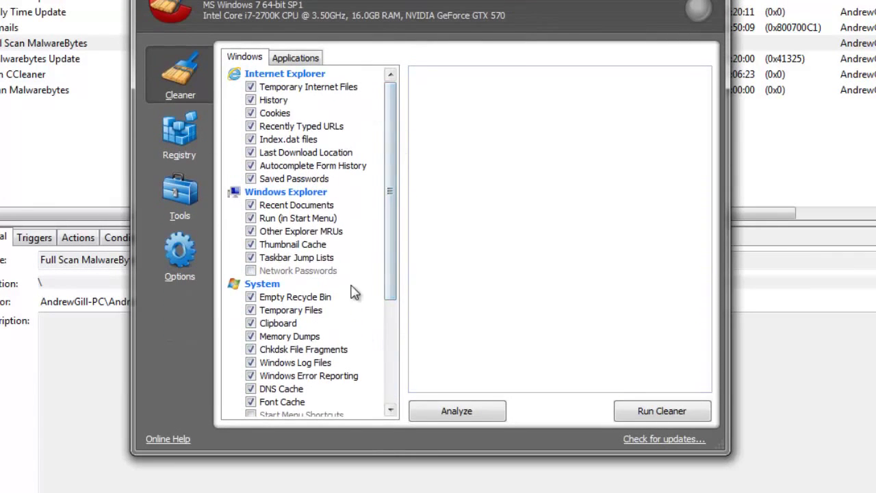
drag(392, 163, 367, 267)
drag(289, 176, 293, 328)
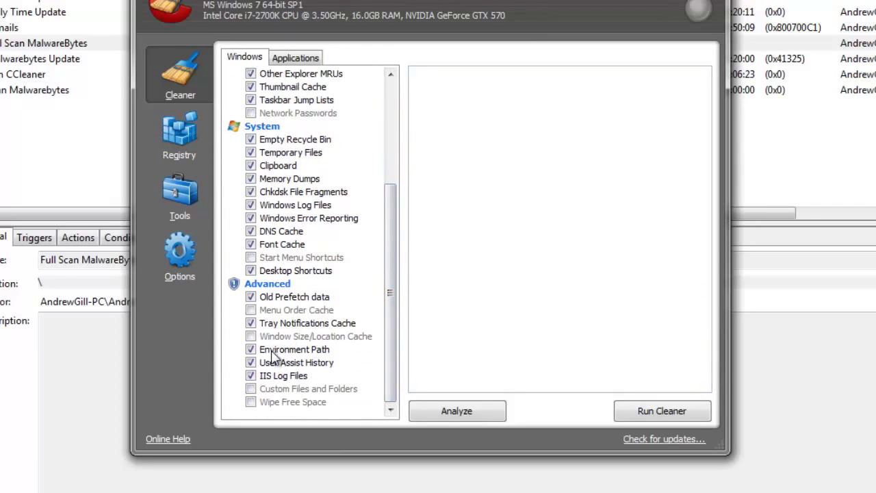
click(312, 61)
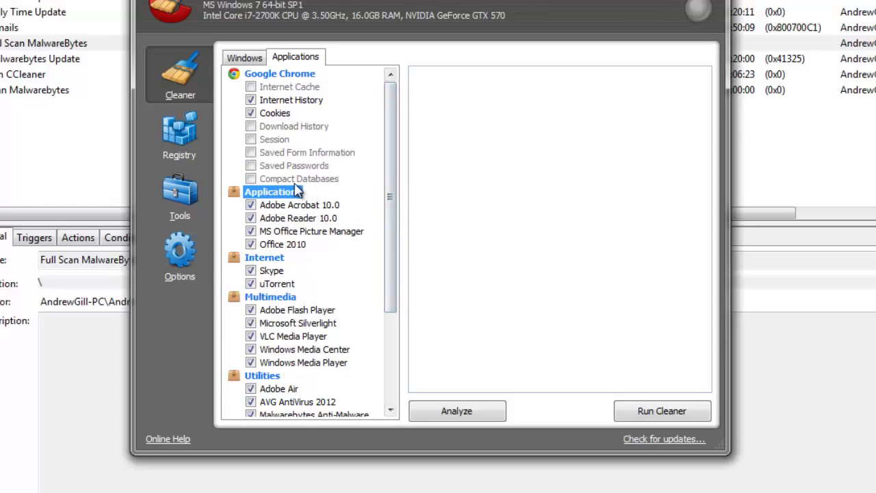
click(260, 182)
scroll(369, 212, down, 3)
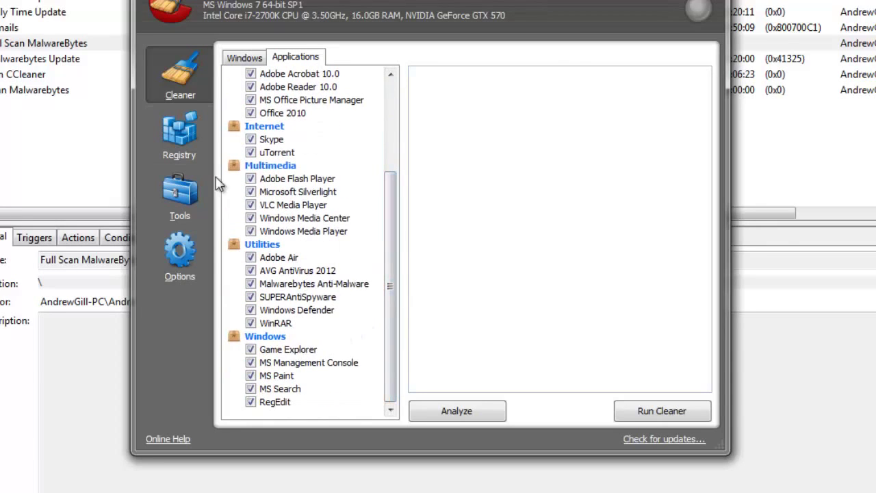
Browse the Registry and Tools sections, then view the About page's command-line info
click(180, 143)
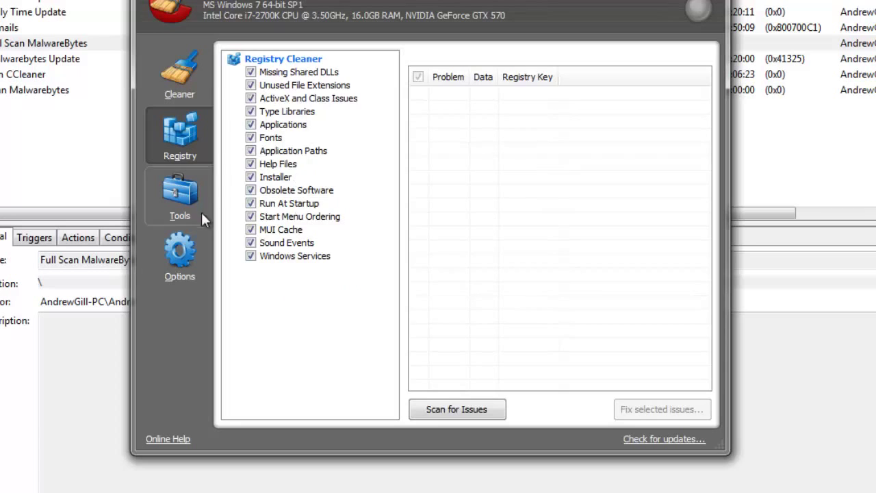
click(183, 202)
click(263, 100)
click(263, 167)
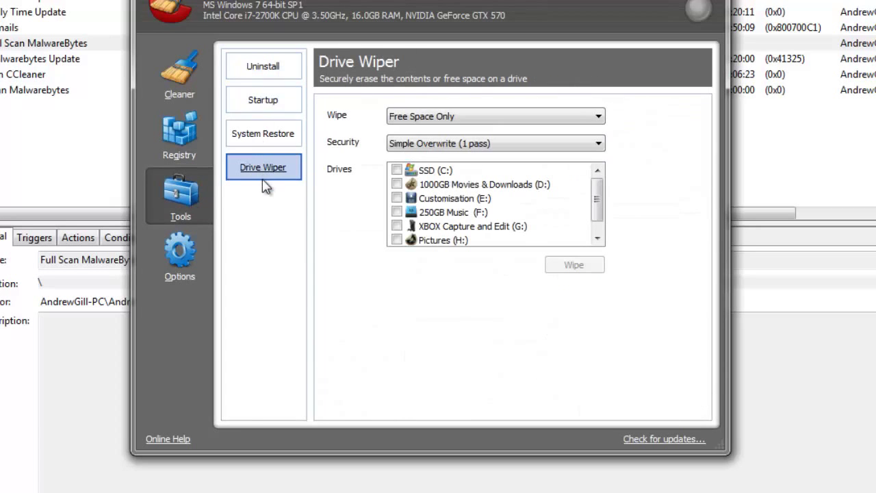
click(275, 137)
click(274, 99)
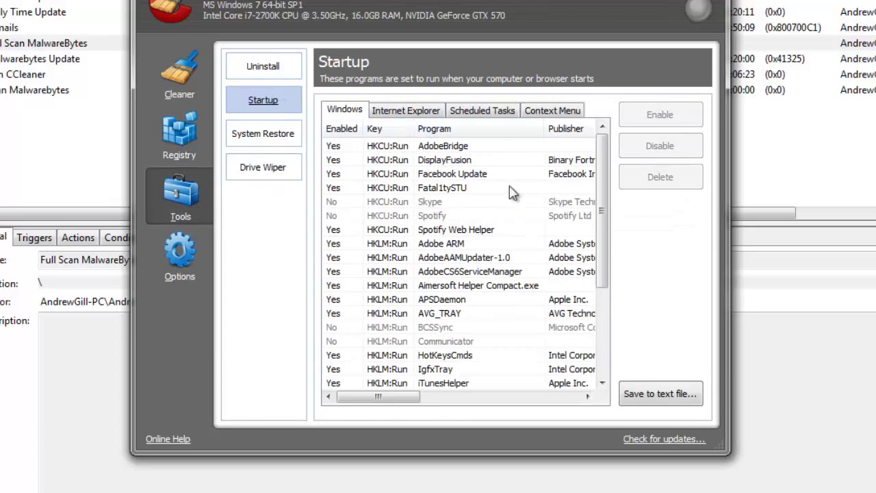
click(181, 270)
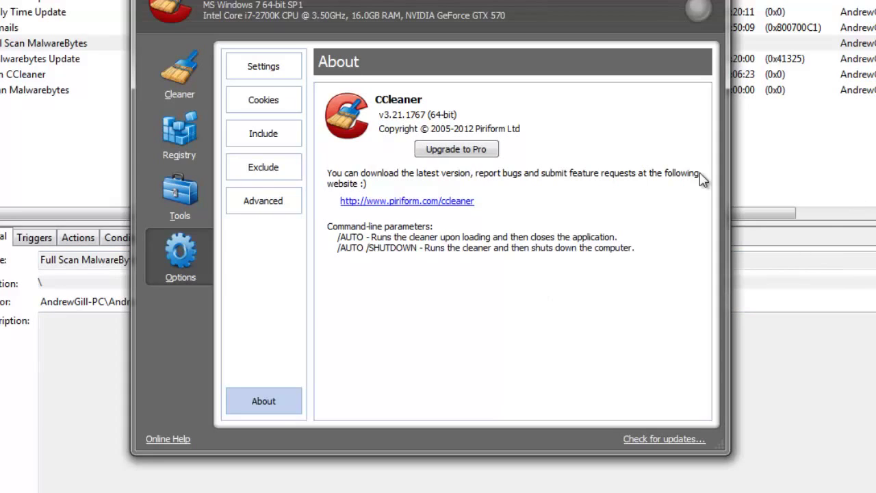
Enable 'Skip User Account Control warning' in Advanced options, then close CCleaner
click(257, 210)
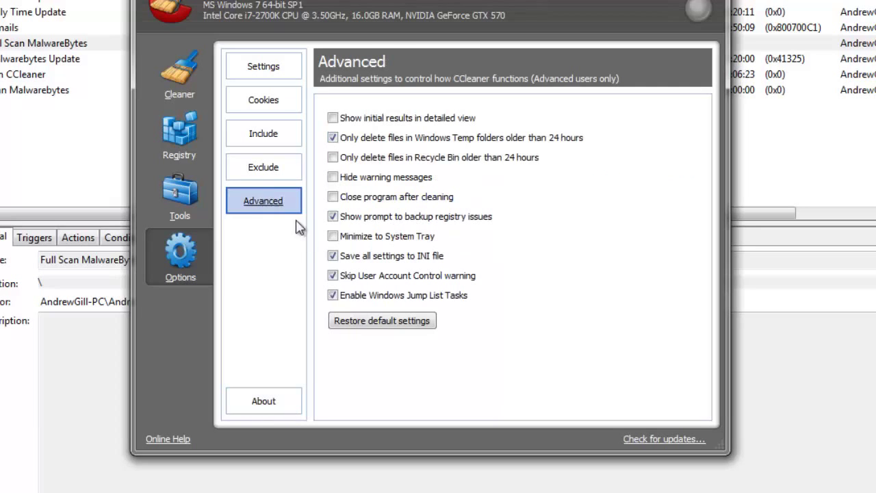
click(333, 257)
click(333, 256)
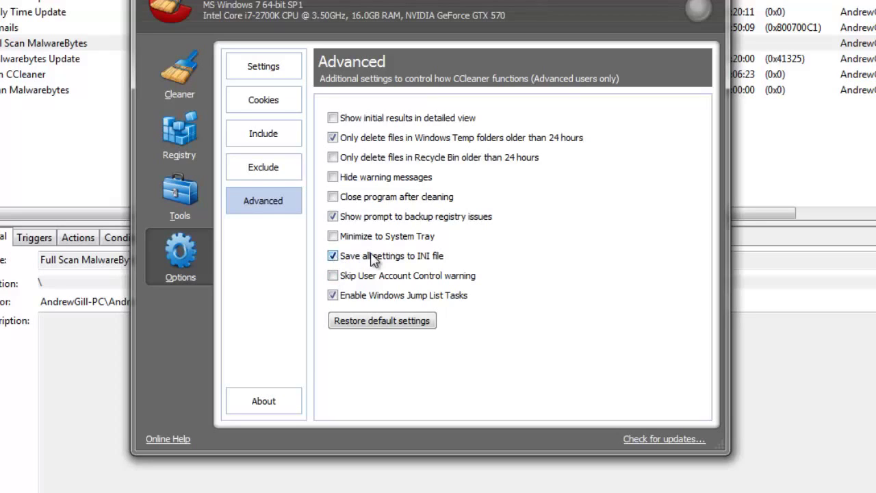
click(333, 276)
click(180, 195)
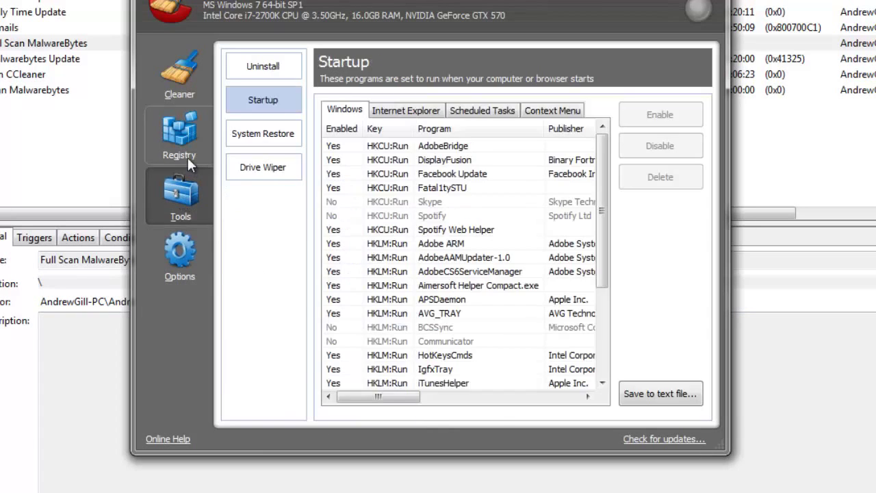
click(189, 156)
click(189, 100)
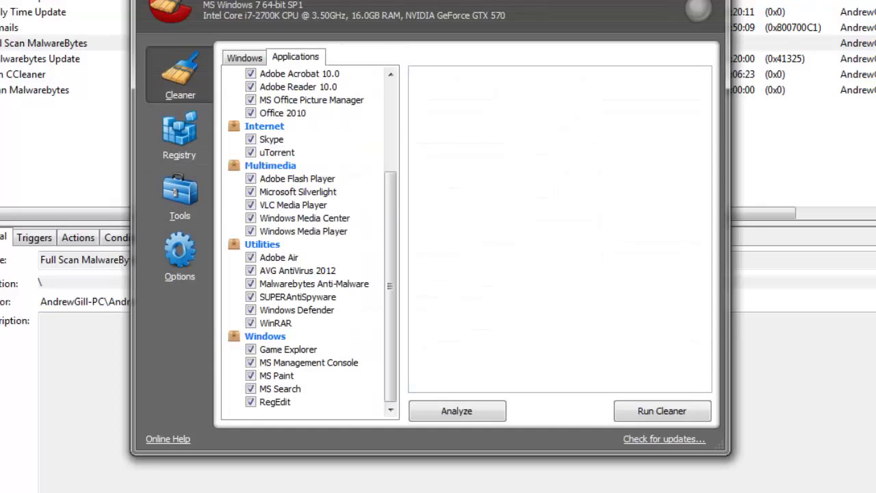
key(alt+F4)
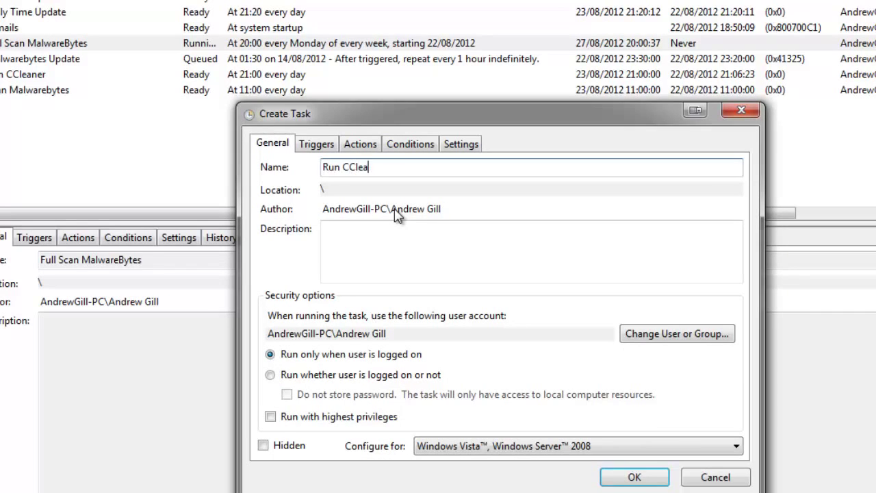
Clear the stray description and make the task hidden, highest-privilege, configured for Windows 7
click(427, 228)
key(BackSpace)
key(BackSpace)
key(BackSpace)
key(BackSpace)
click(301, 418)
click(296, 451)
click(448, 446)
click(448, 460)
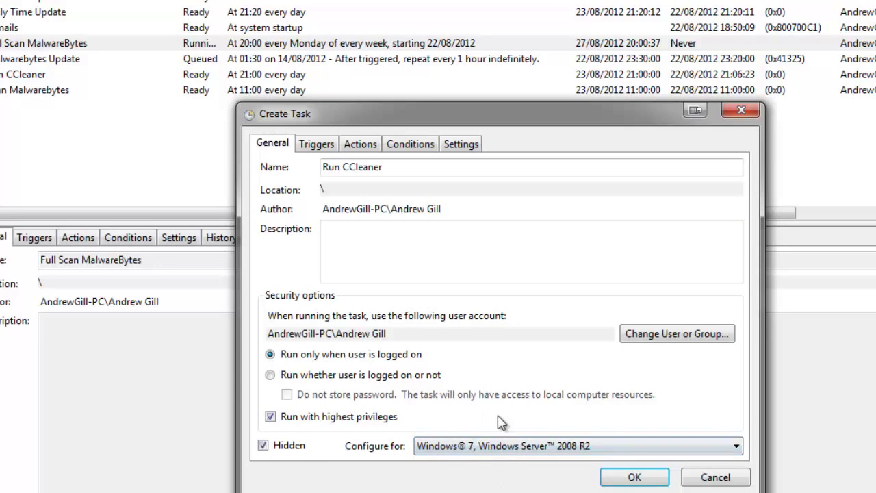
Add a daily trigger at 20:00:40 starting 22/08/2012
click(326, 145)
click(313, 440)
click(287, 195)
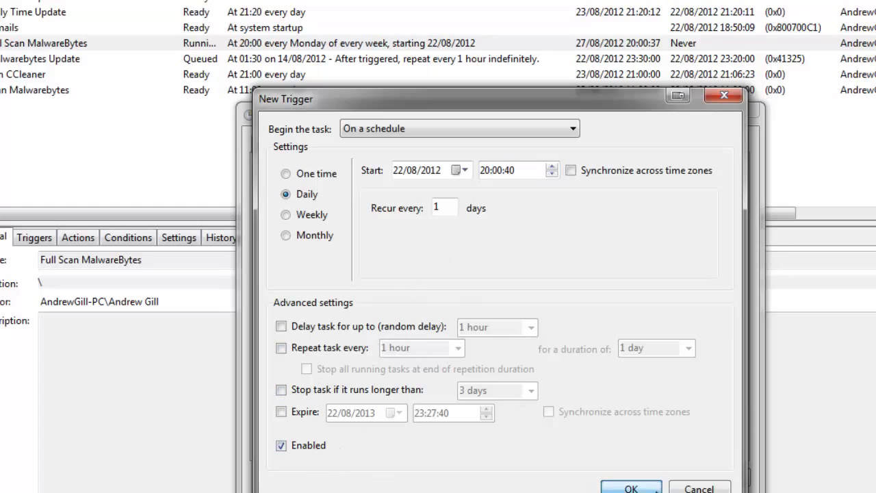
click(631, 487)
Add a new start-program action and open its program file browser
click(361, 143)
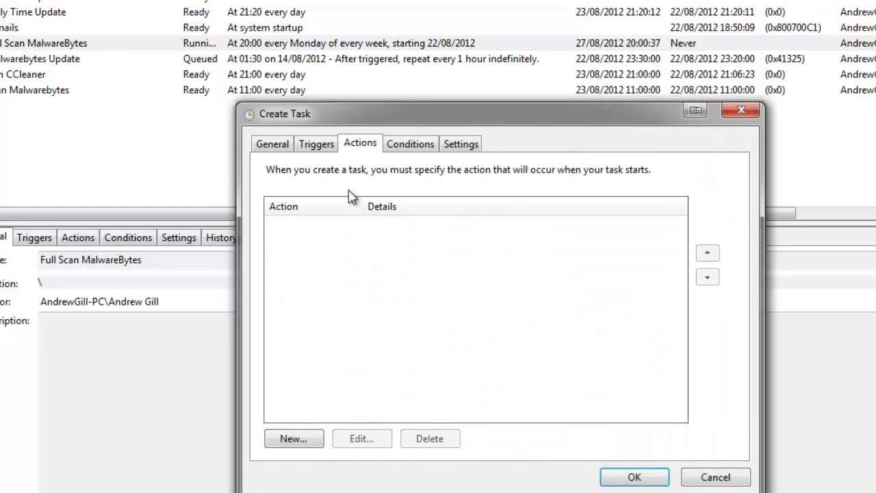
click(313, 438)
click(625, 233)
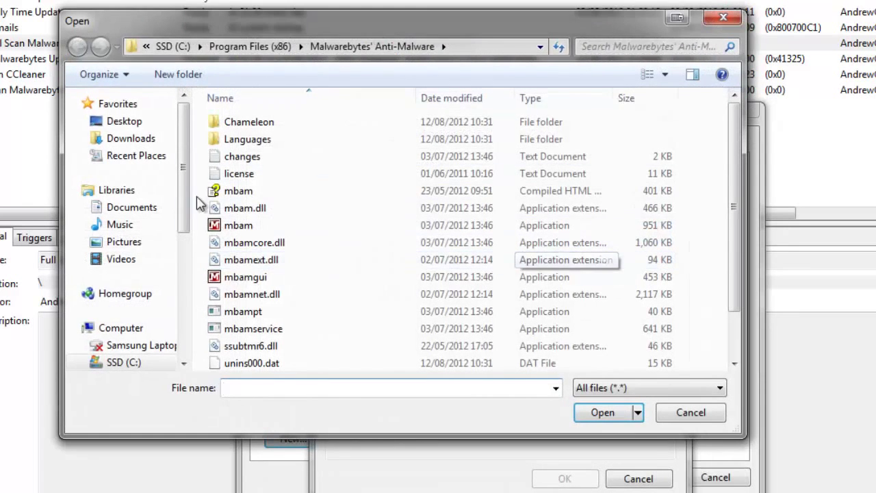
click(184, 45)
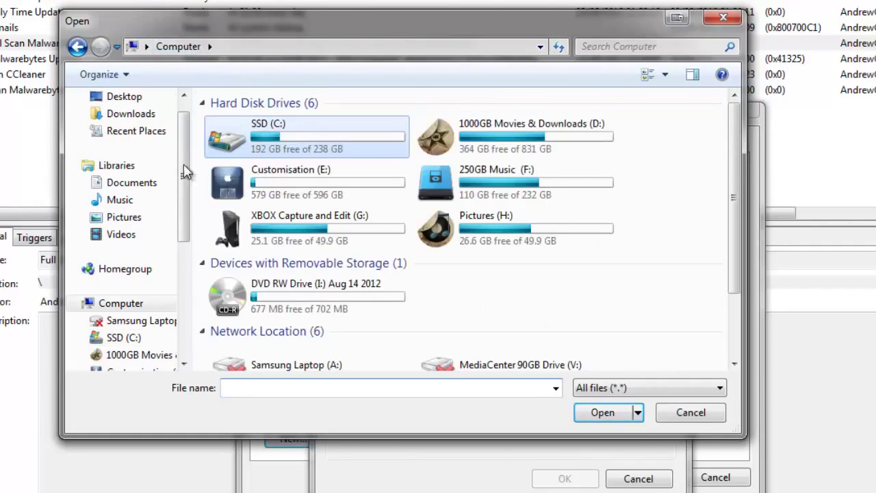
click(120, 96)
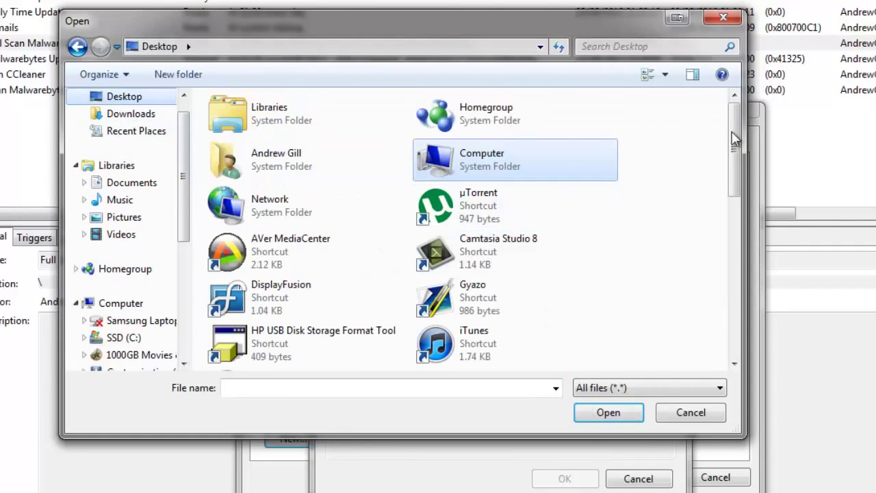
mouse_move(734, 137)
mouse_down()
mouse_move(729, 329)
mouse_move(731, 141)
mouse_up()
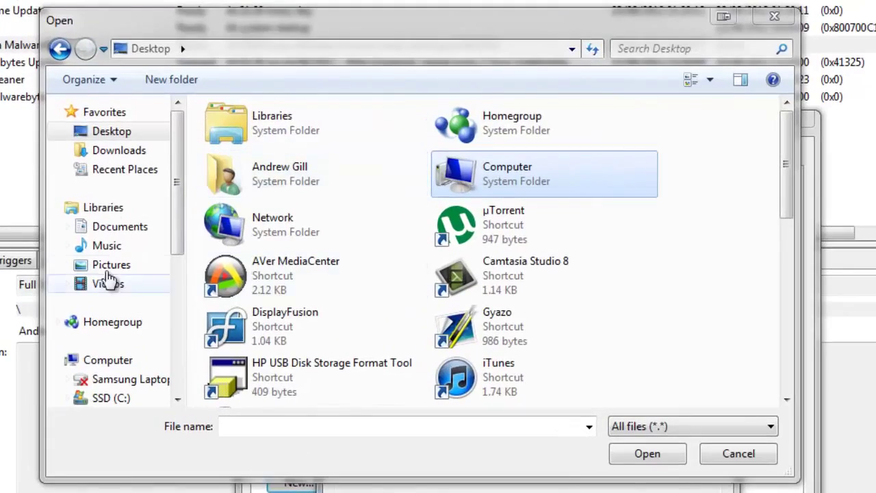
drag(181, 184, 167, 312)
Navigate to C:\Program Files\CCleaner and select CCleaner64
click(110, 161)
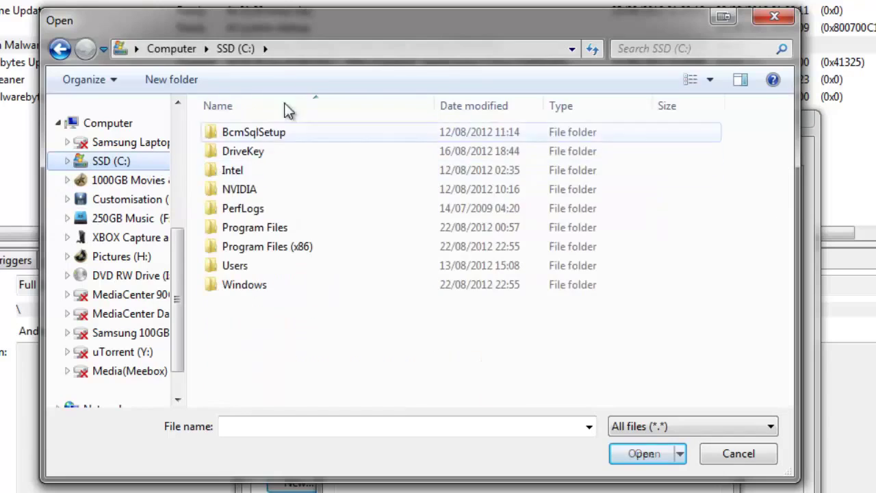
double_click(291, 253)
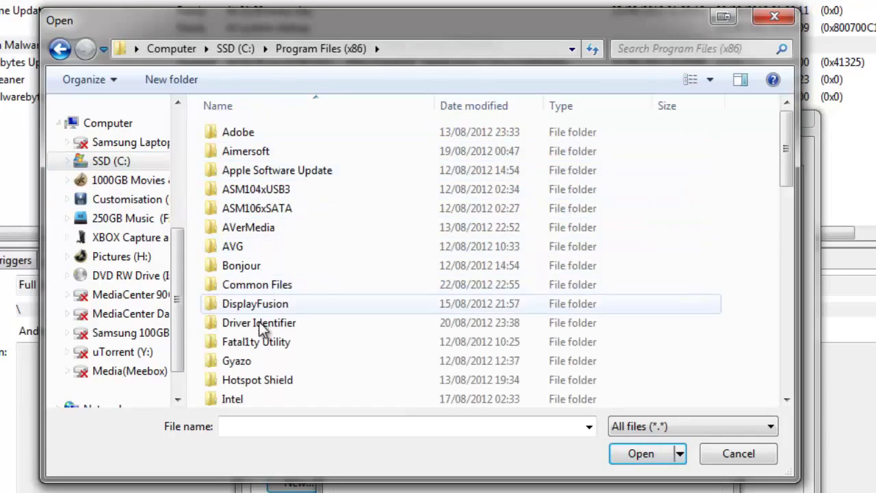
key(BackSpace)
double_click(267, 177)
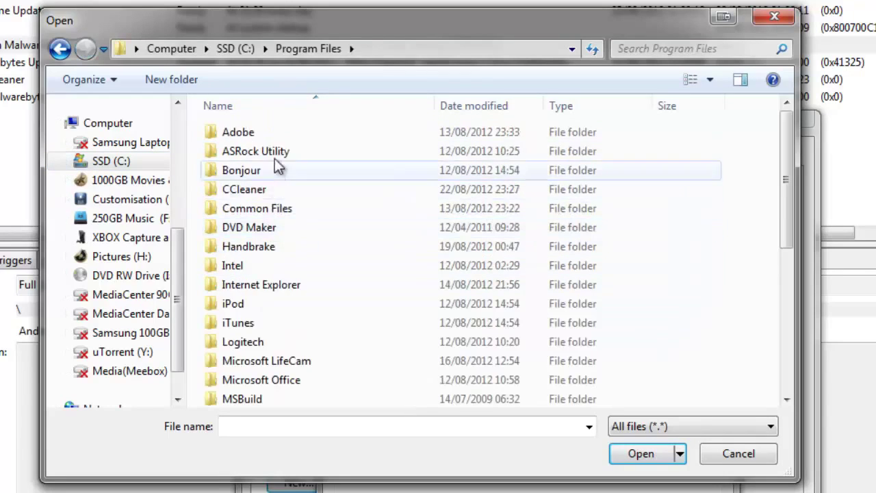
double_click(257, 194)
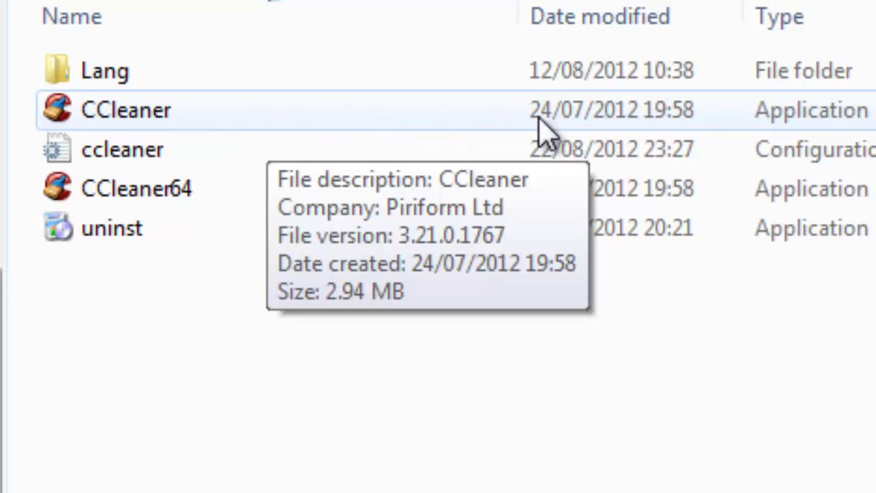
click(390, 124)
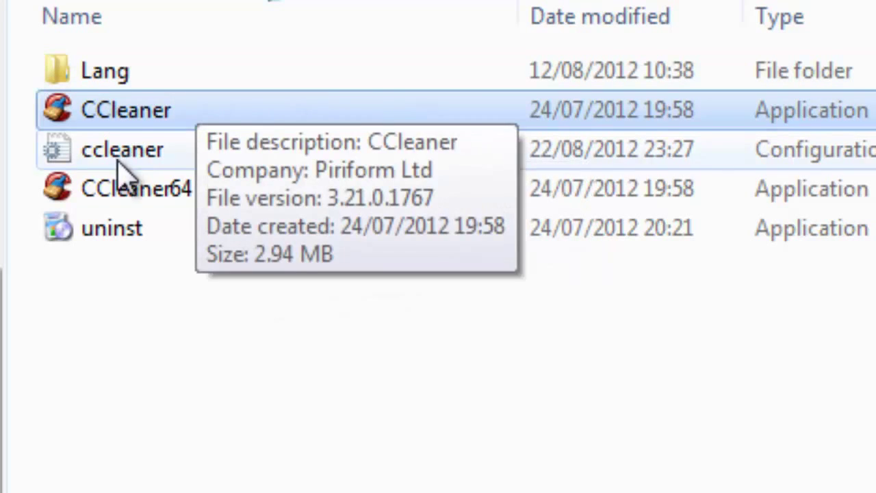
click(120, 198)
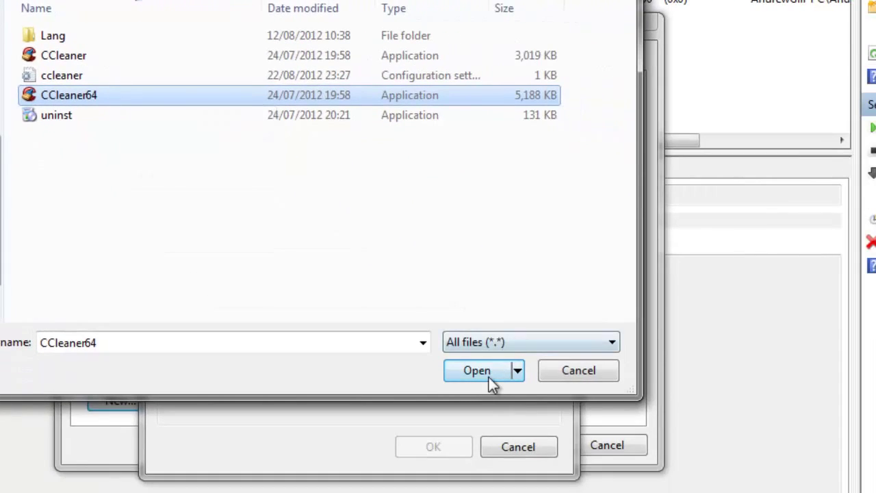
Set the action to run CCleaner64.exe, replacing the /SHUTDOWN argument with /AUTO, and confirm
click(578, 444)
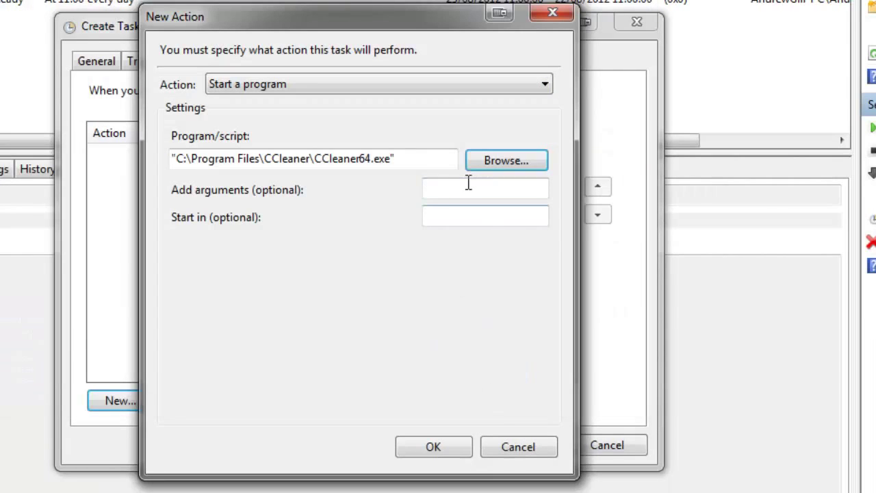
click(469, 183)
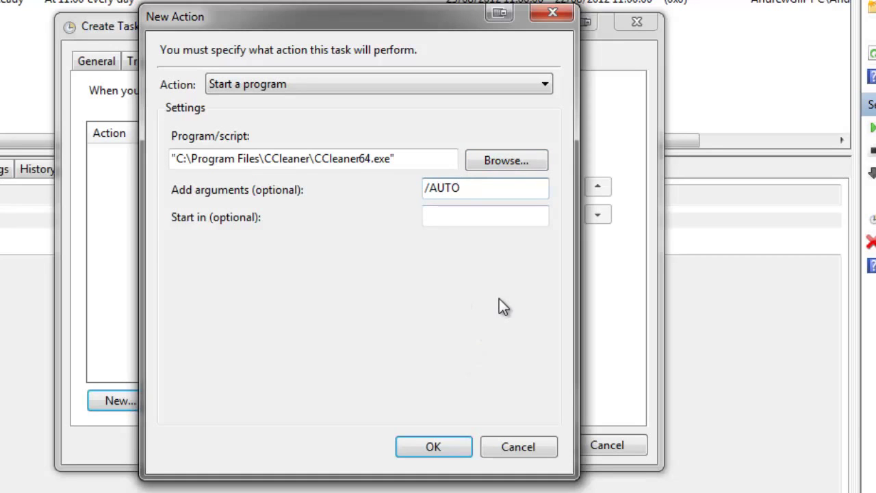
text(/SHUT)
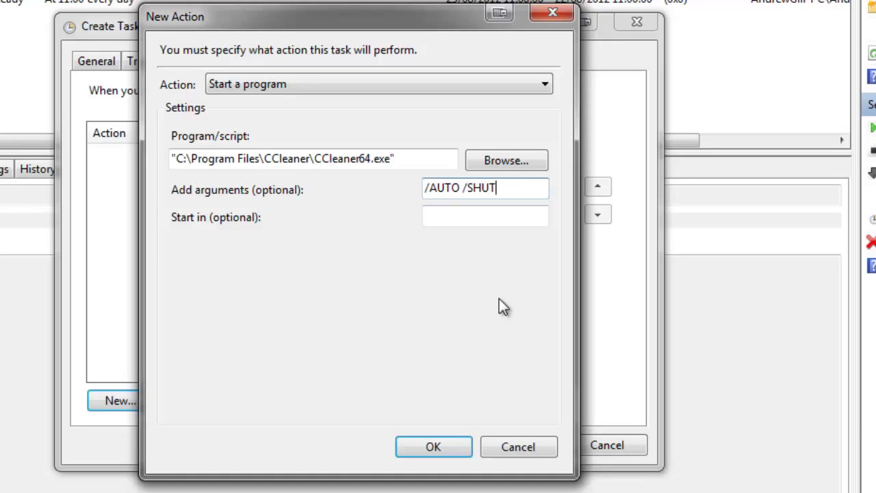
text(DOWN)
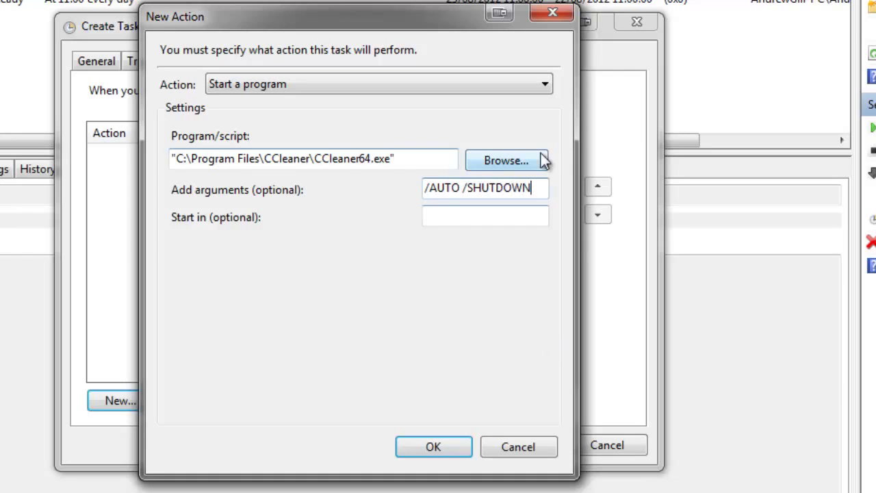
drag(548, 188, 466, 195)
key(BackSpace)
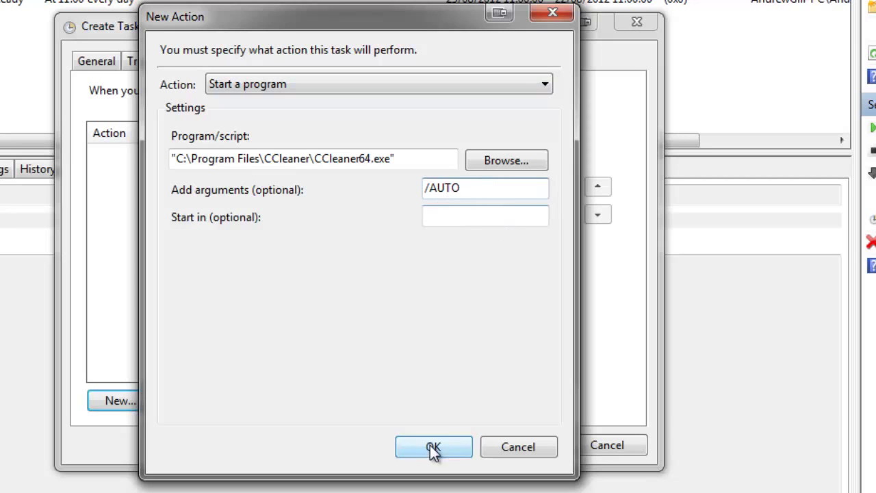
click(449, 447)
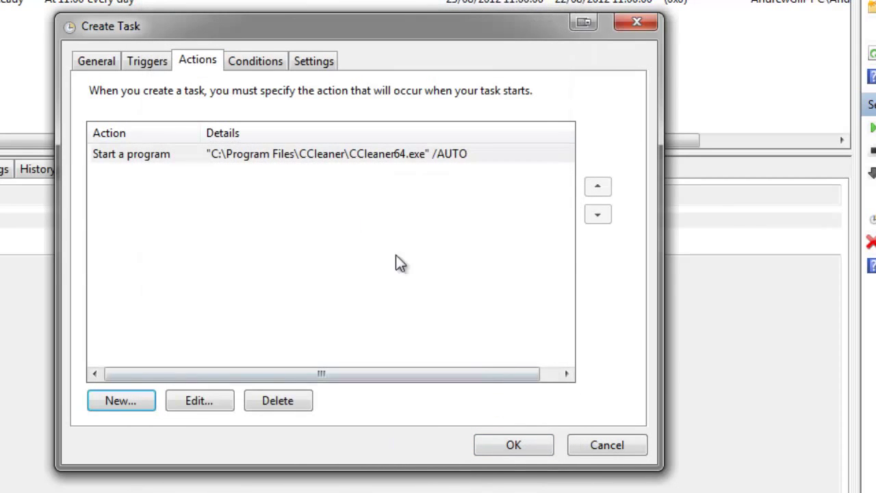
Make the Run CCleaner task start only after 30 idle minutes and wake the computer to run
click(256, 60)
click(195, 128)
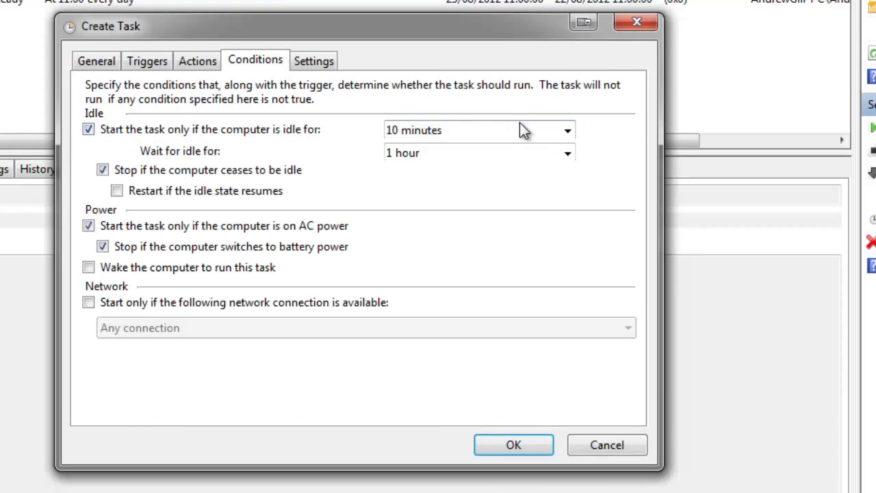
drag(504, 130, 346, 131)
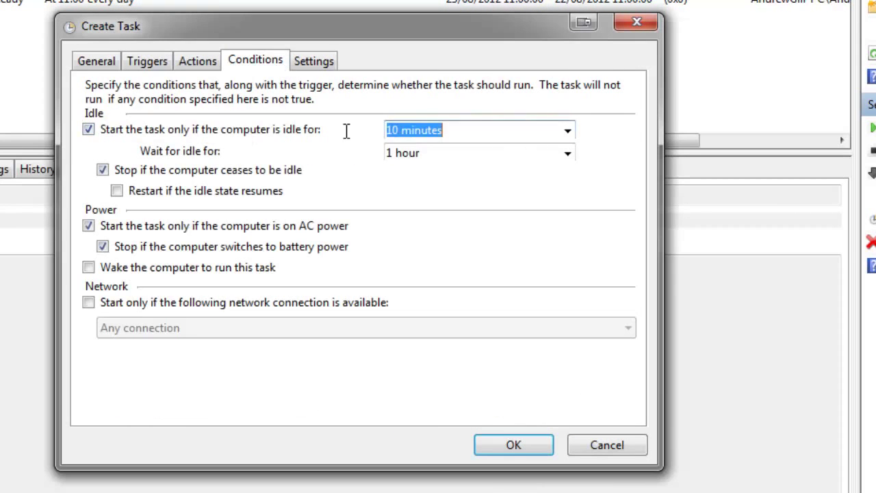
click(571, 133)
click(411, 204)
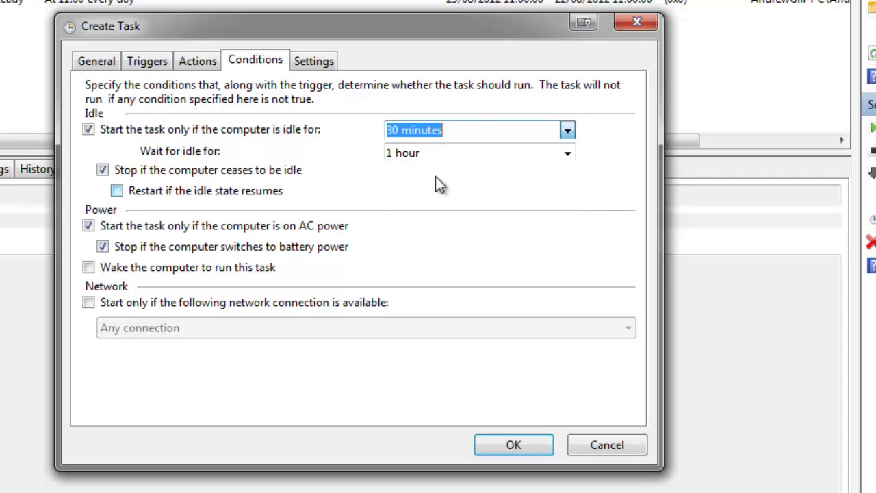
click(472, 133)
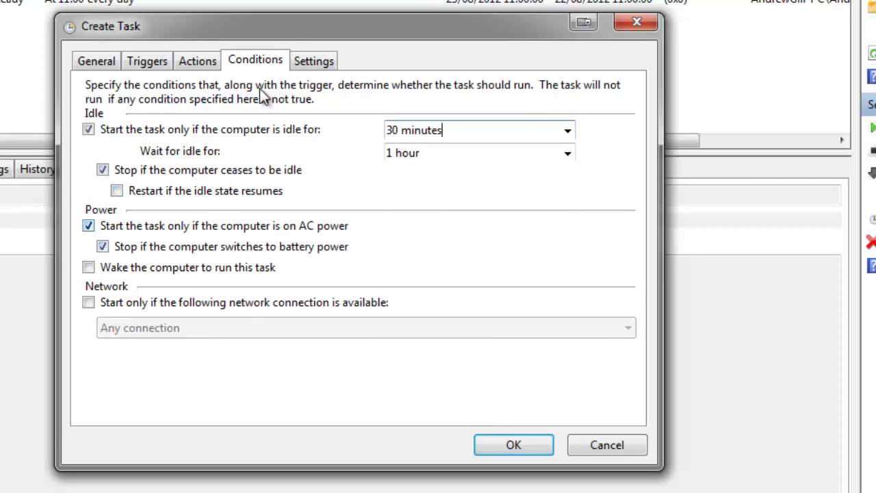
click(93, 269)
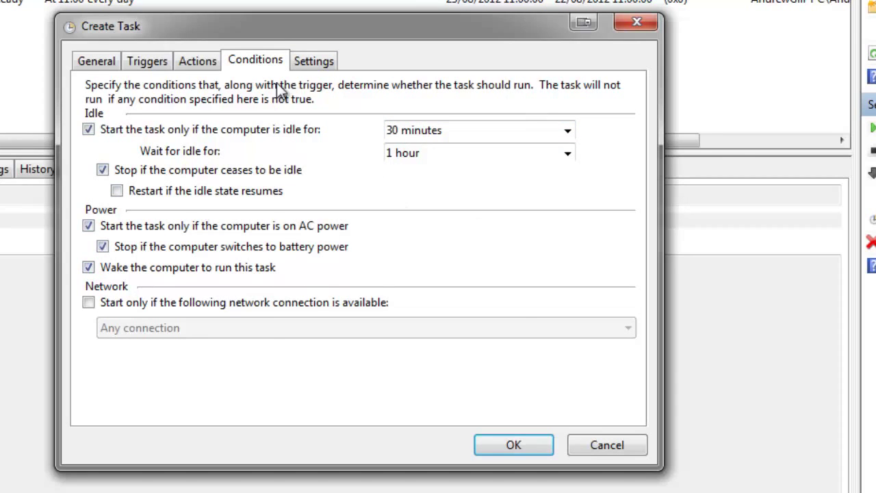
click(313, 61)
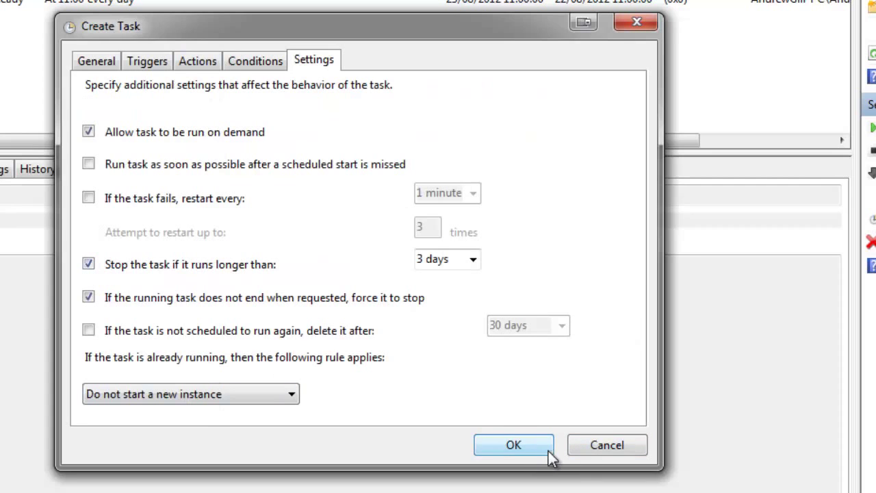
click(594, 447)
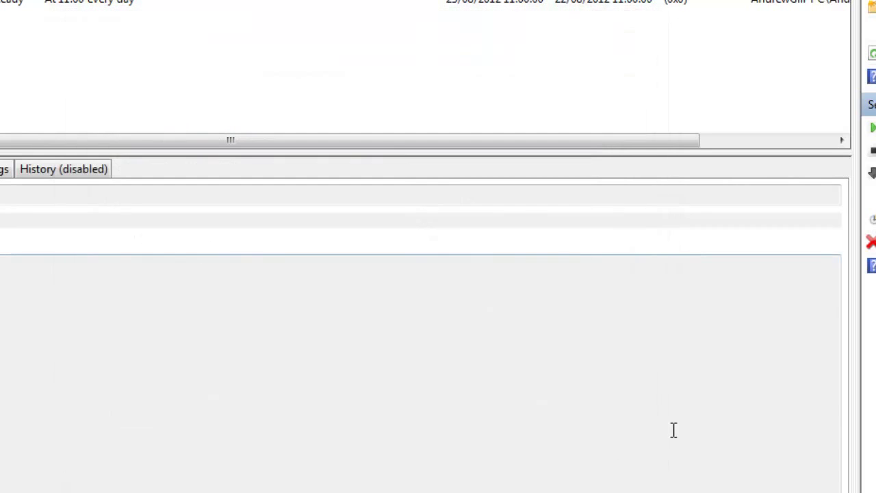